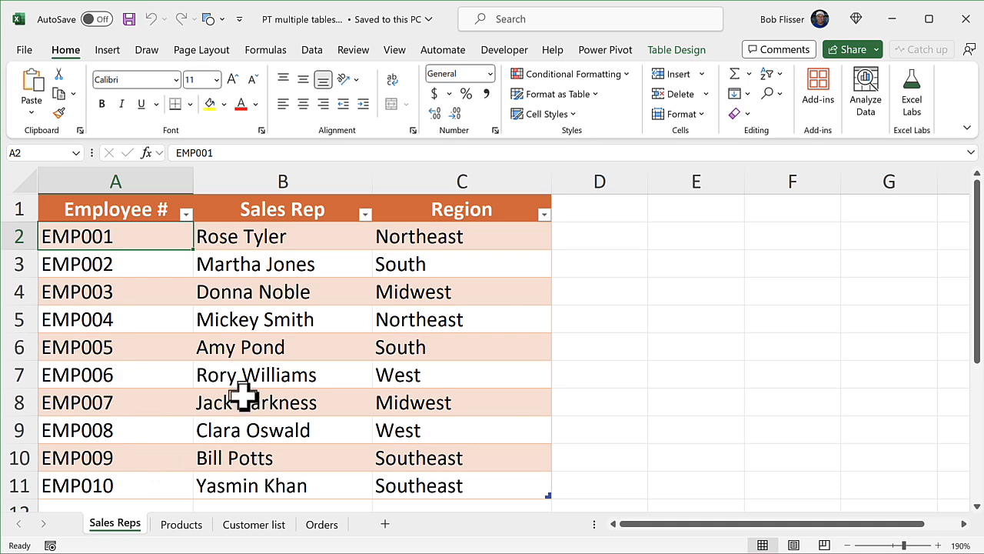
# Review the tables on the Sales Reps, Products, Customer list and Orders sheets, including their table names and columns.
pyautogui.scroll(-1, 242, 395)
pyautogui.scroll(1, 241, 395)
pyautogui.hscroll(1, 261, 369)
pyautogui.hscroll(-1, 311, 331)
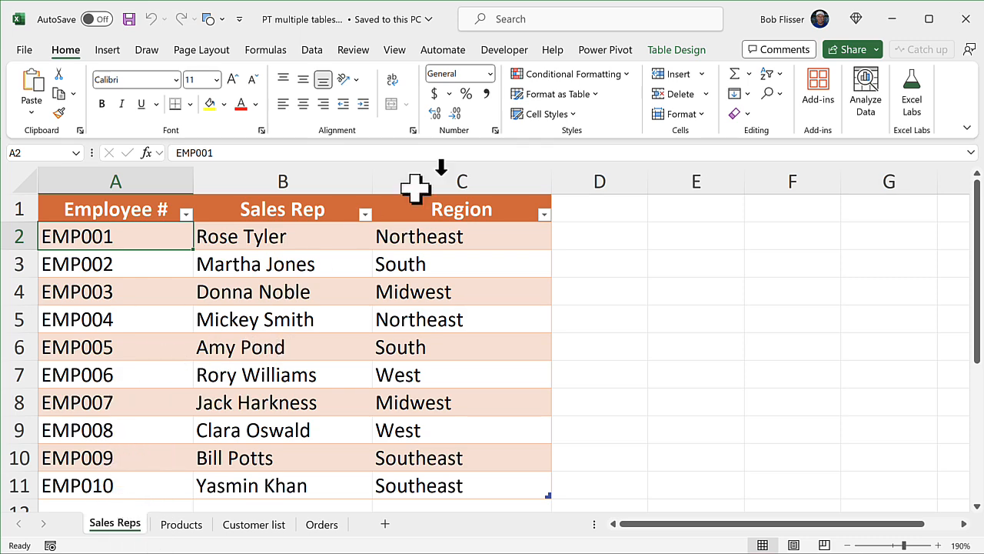
pyautogui.click(675, 50)
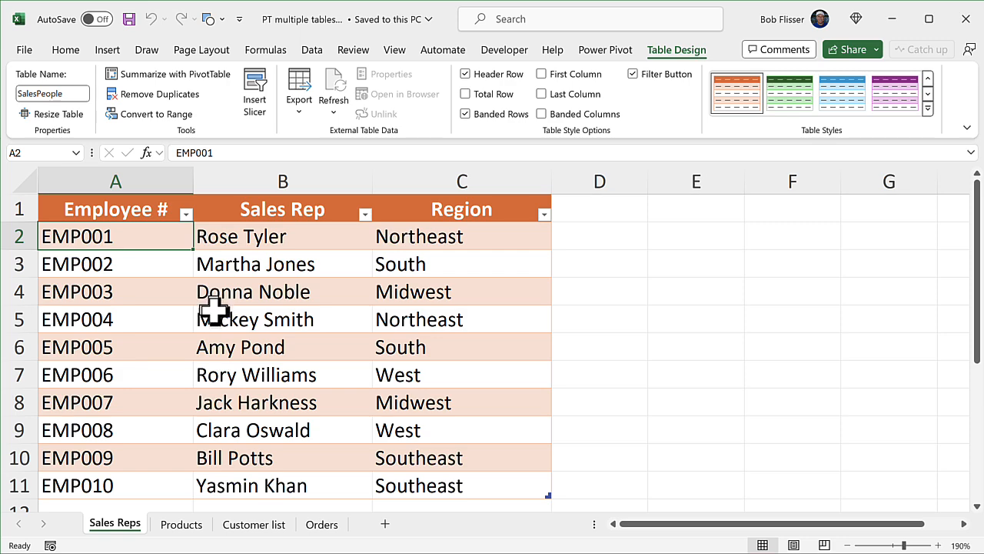
pyautogui.click(181, 524)
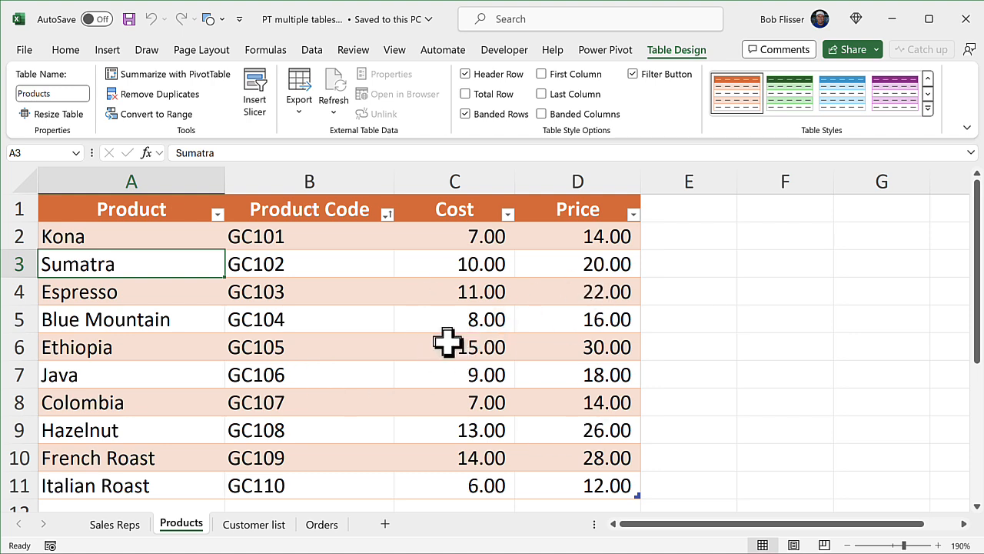
pyautogui.click(262, 525)
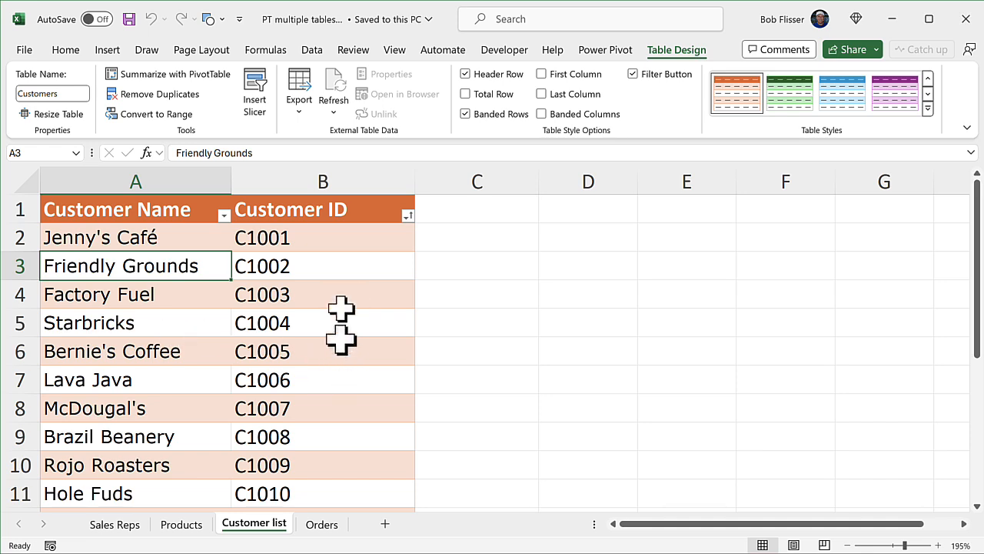
pyautogui.click(324, 526)
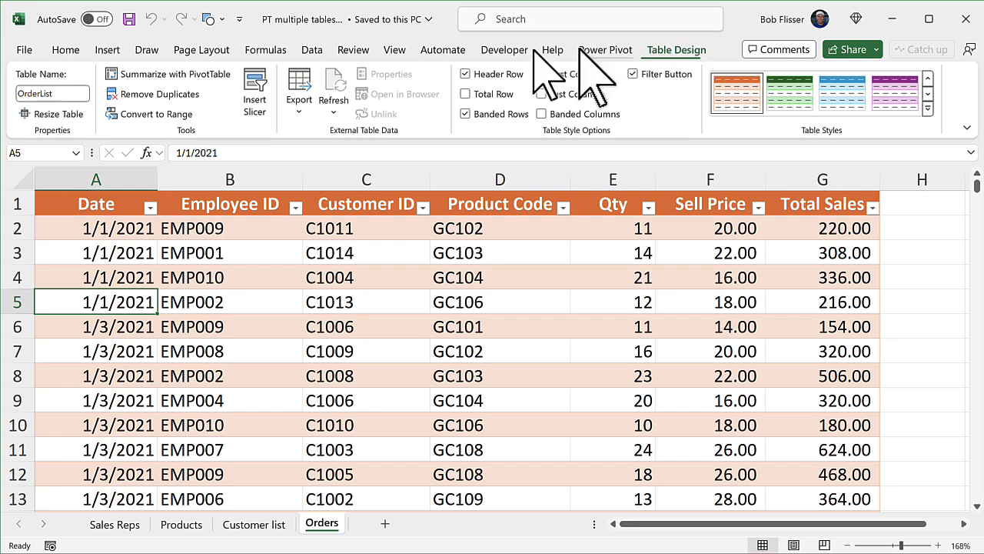
# Create a PivotTable from the OrderList table on a new worksheet, adding the data to the Data Model.
pyautogui.click(190, 77)
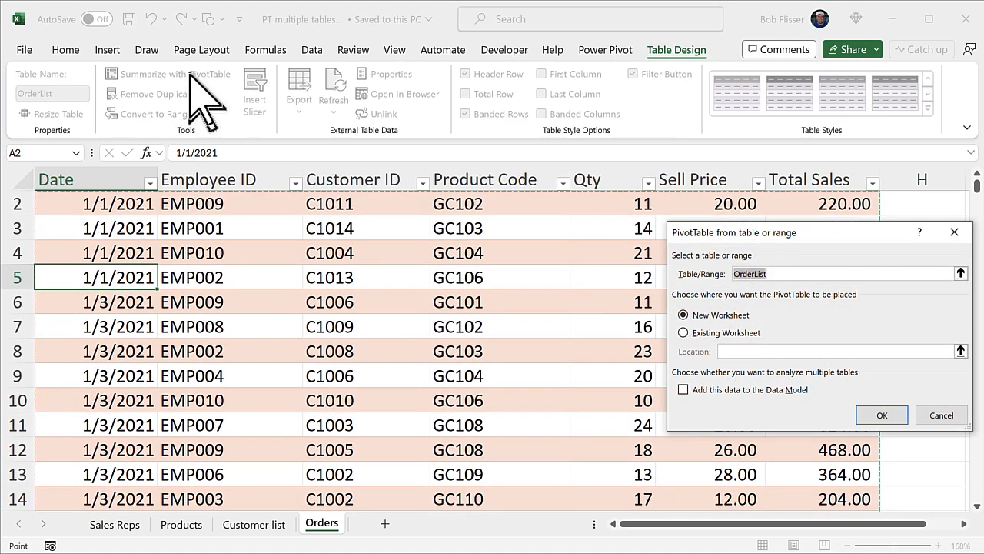
pyautogui.click(795, 272)
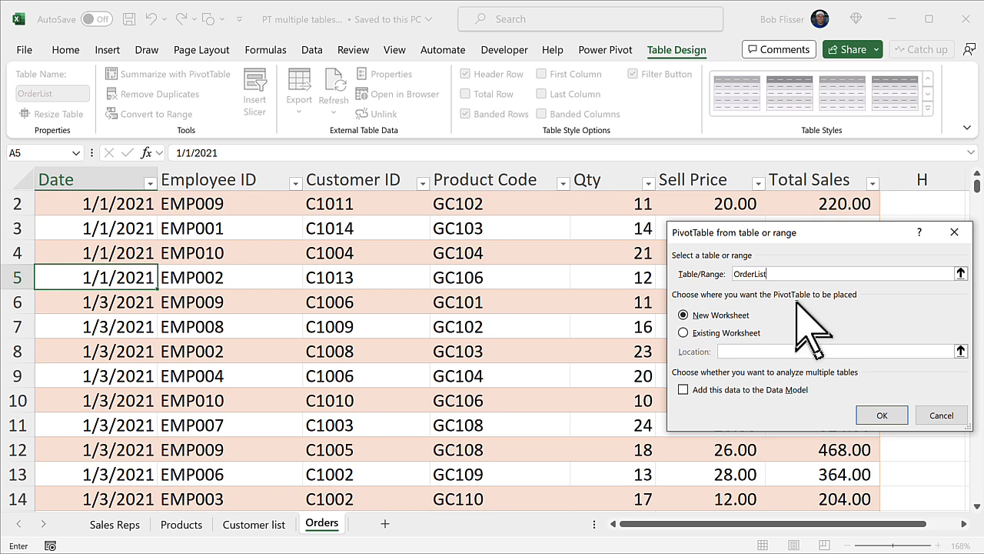
pyautogui.click(719, 391)
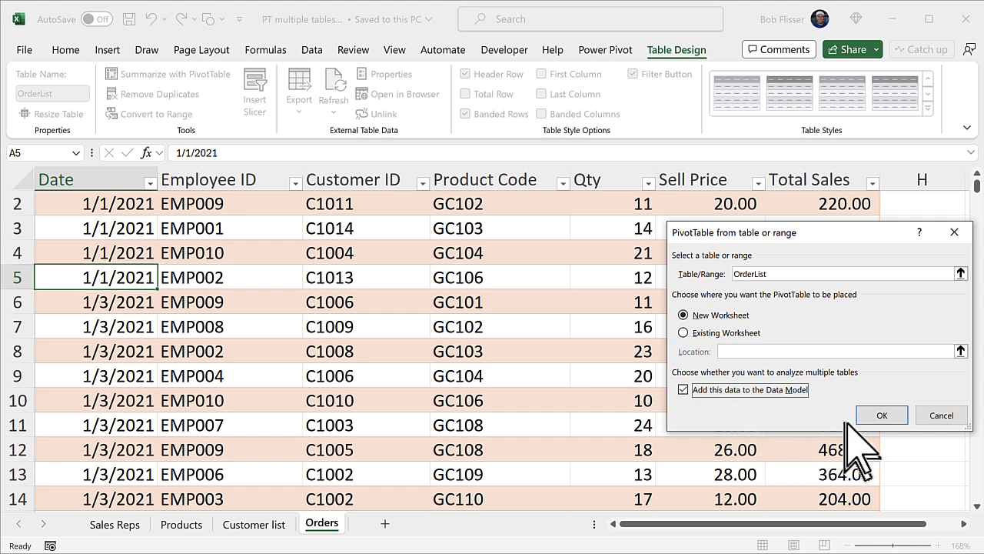
pyautogui.click(882, 415)
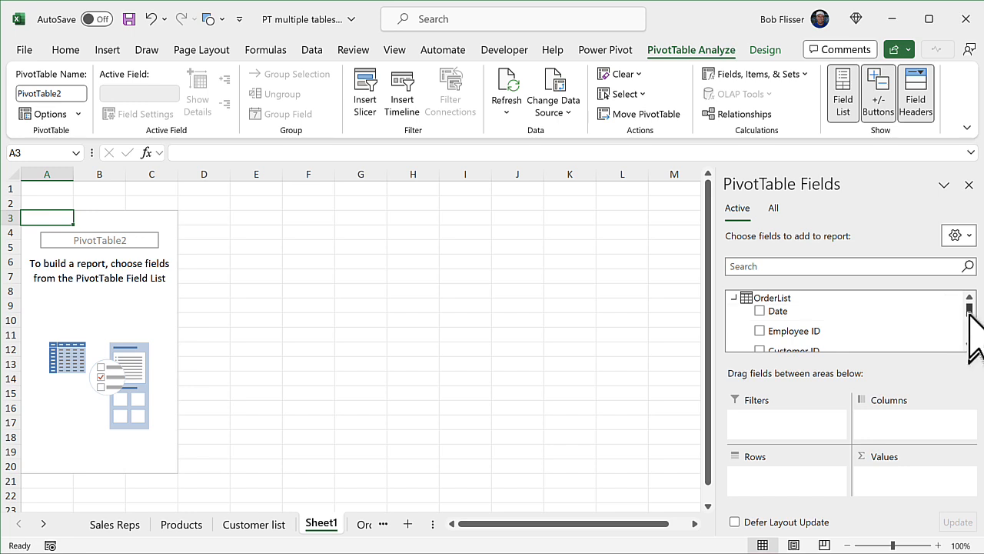
# Show all workbook tables in the PivotTable field list and add Customer Name from Customers to Rows.
pyautogui.moveTo(969, 310)
pyautogui.mouseDown()
pyautogui.moveTo(975, 356)
pyautogui.moveTo(965, 297)
pyautogui.mouseUp()
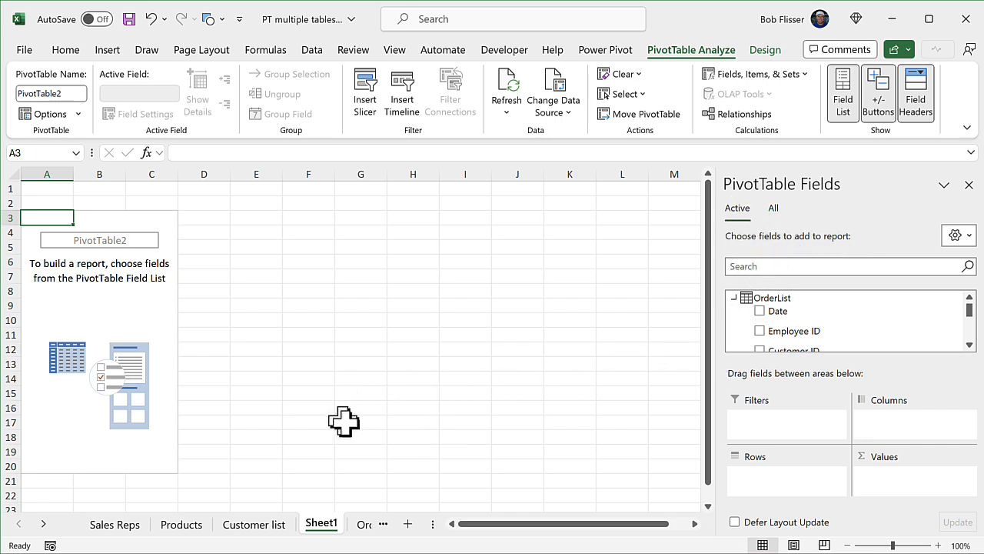
pyautogui.click(774, 209)
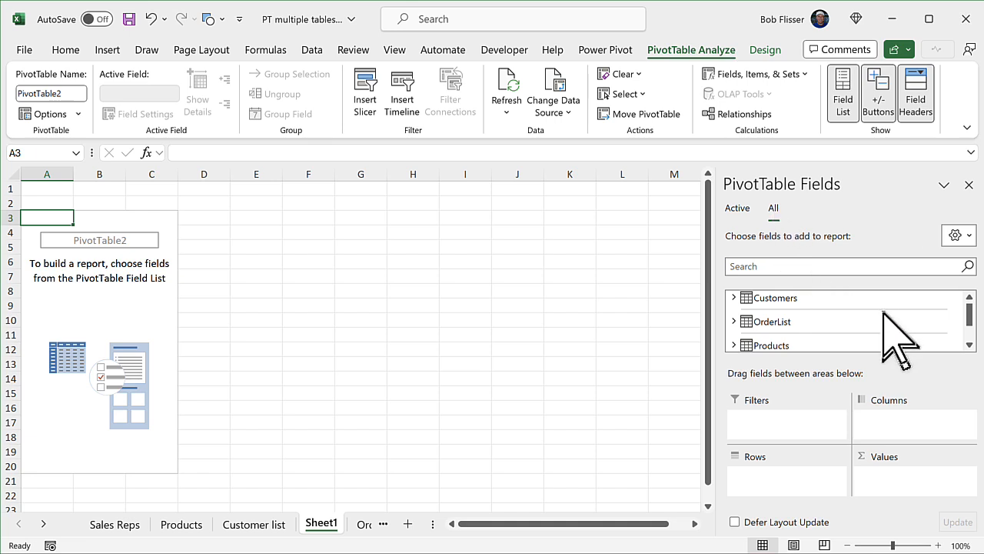
pyautogui.scroll(-2, 885, 319)
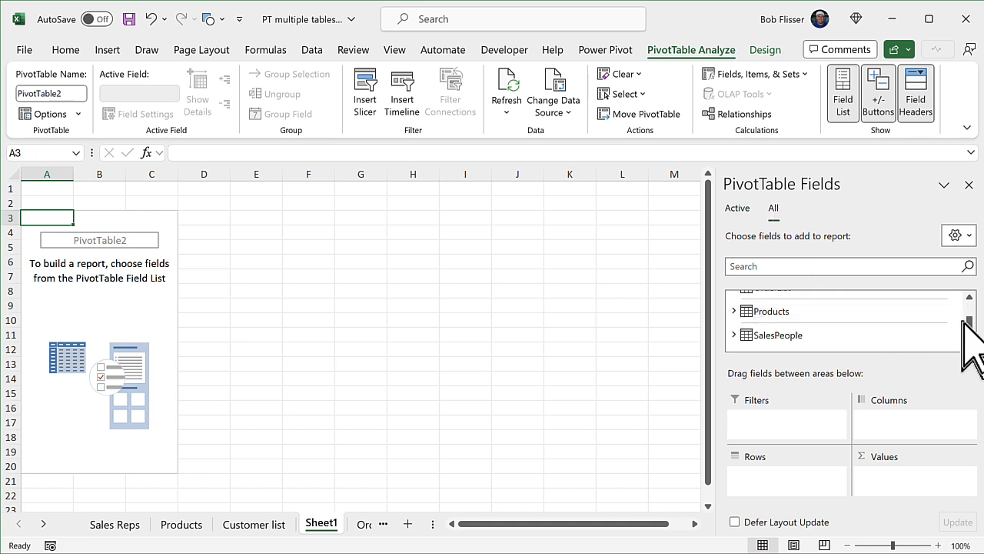
pyautogui.moveTo(971, 324); pyautogui.dragTo(970, 309)
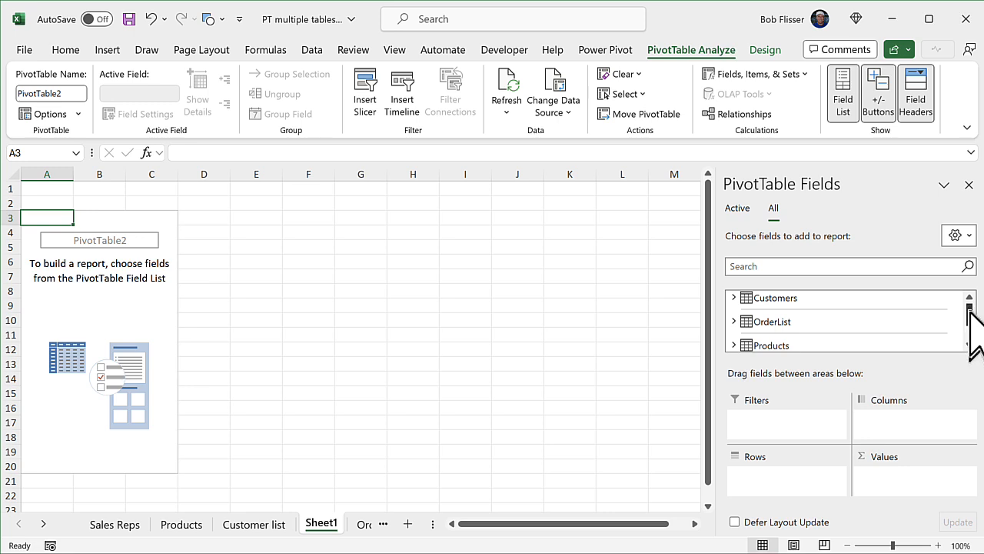
pyautogui.click(734, 298)
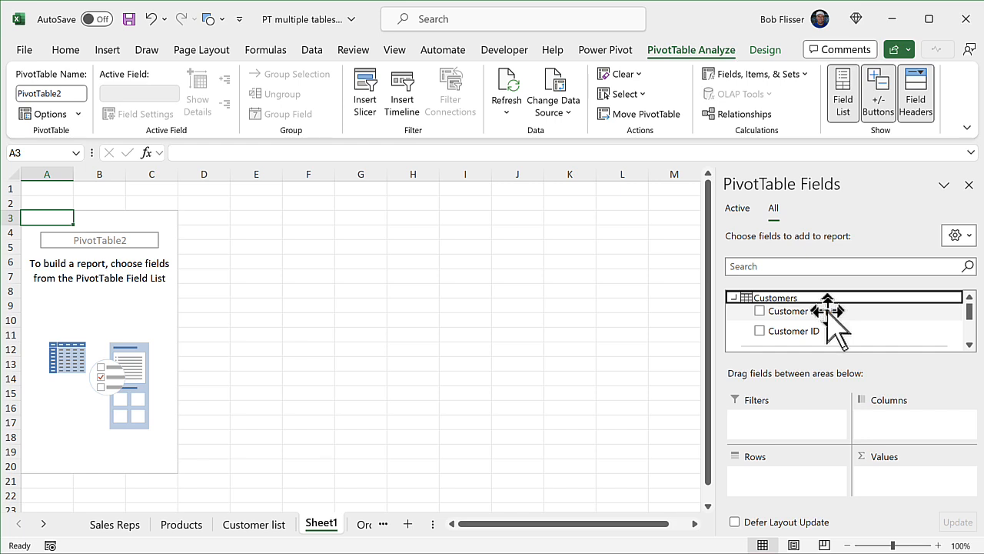
pyautogui.moveTo(832, 312); pyautogui.dragTo(783, 481)
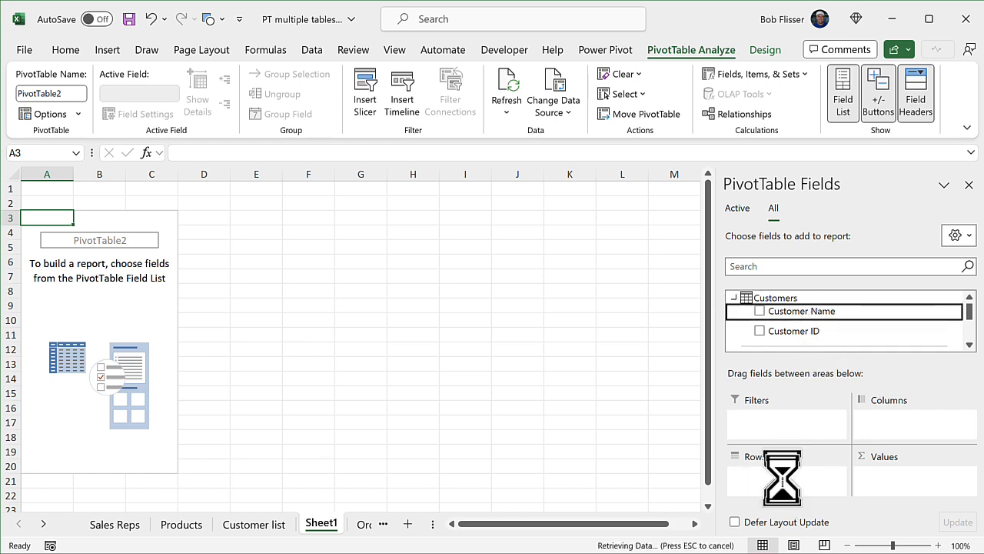
# Collapse the Customers table's fields and add Total Sales from the OrderList table to the PivotTable's Values.
pyautogui.click(735, 299)
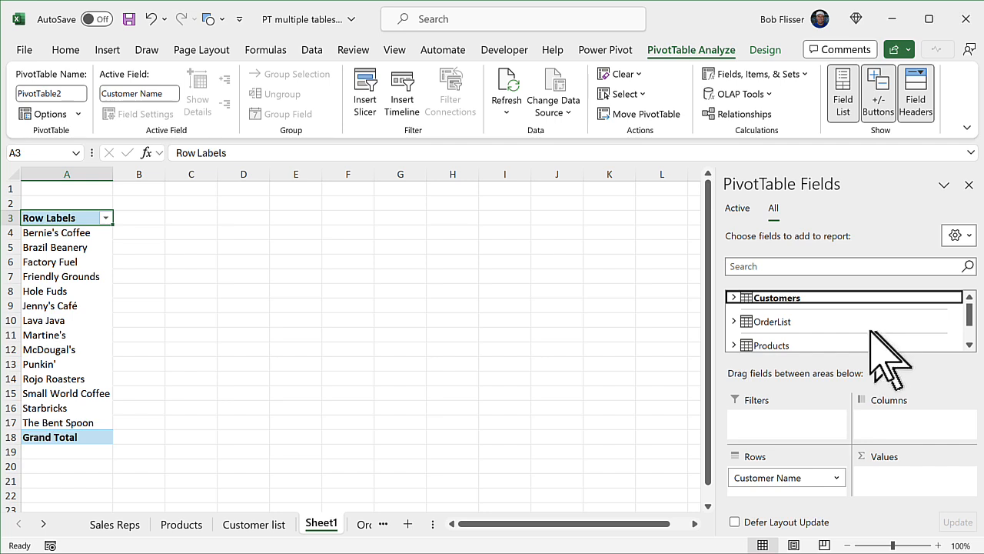
pyautogui.click(734, 321)
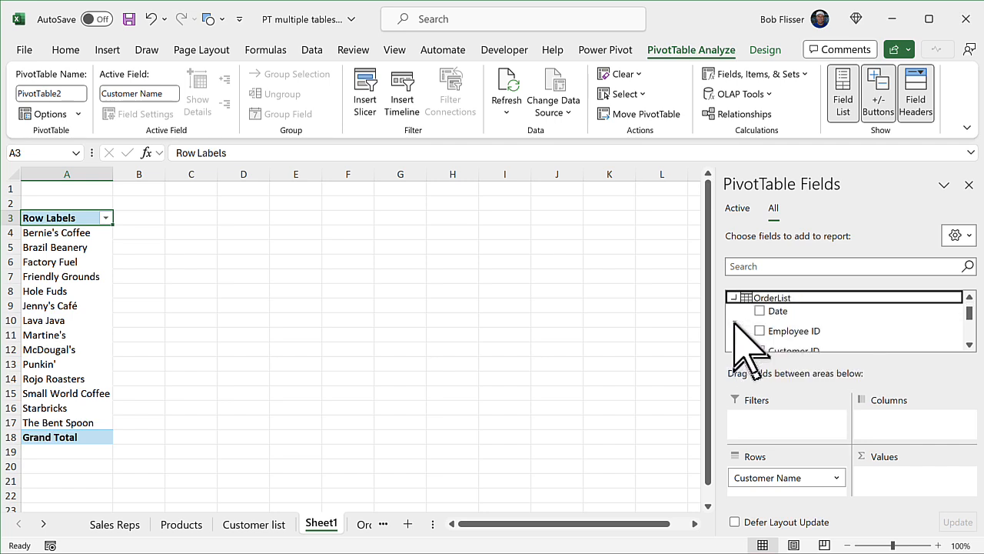
pyautogui.moveTo(970, 318); pyautogui.dragTo(970, 333)
pyautogui.moveTo(823, 324); pyautogui.dragTo(891, 486)
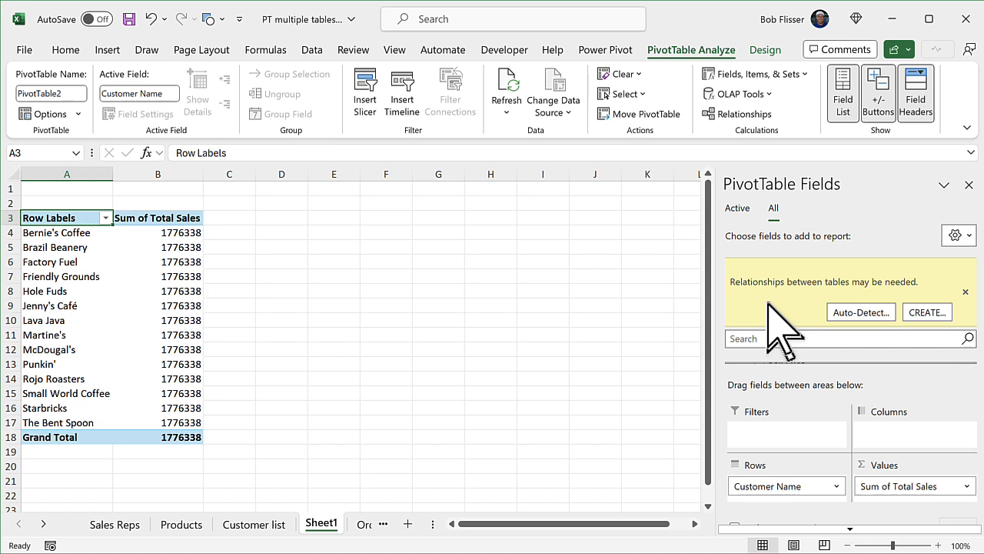
# Auto-detect the relationship needed between the PivotTable's tables and close the detection results.
pyautogui.click(861, 313)
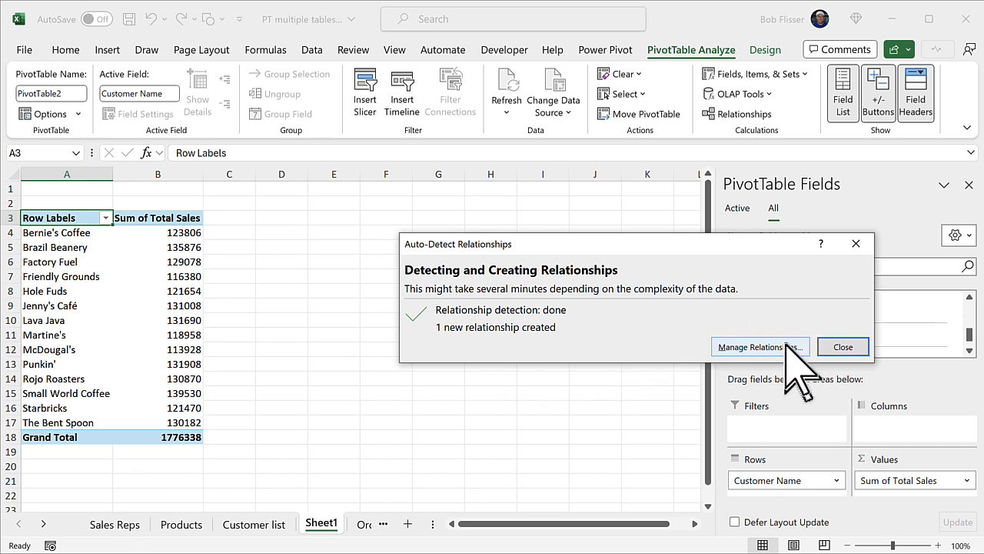
pyautogui.click(846, 347)
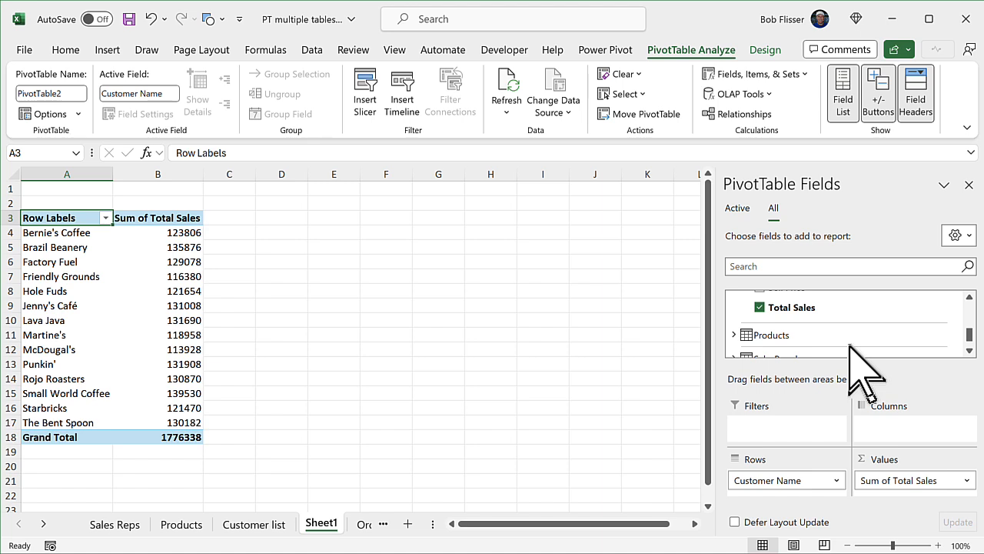
pyautogui.moveTo(777, 309); pyautogui.dragTo(202, 364)
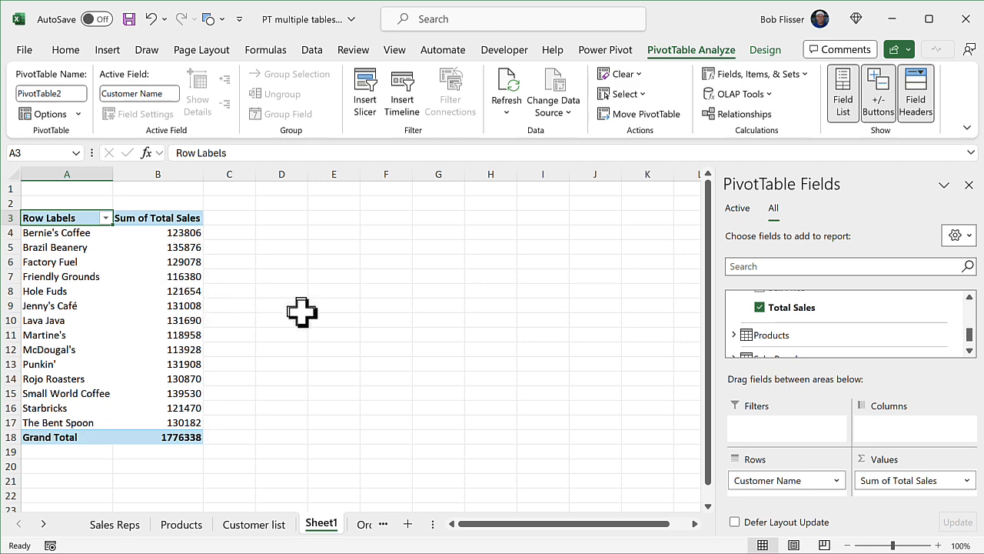
# Open the relationship manager and examine the tables and columns linked in the relationship between OrderList and Customers.
pyautogui.click(939, 545)
pyautogui.click(939, 544)
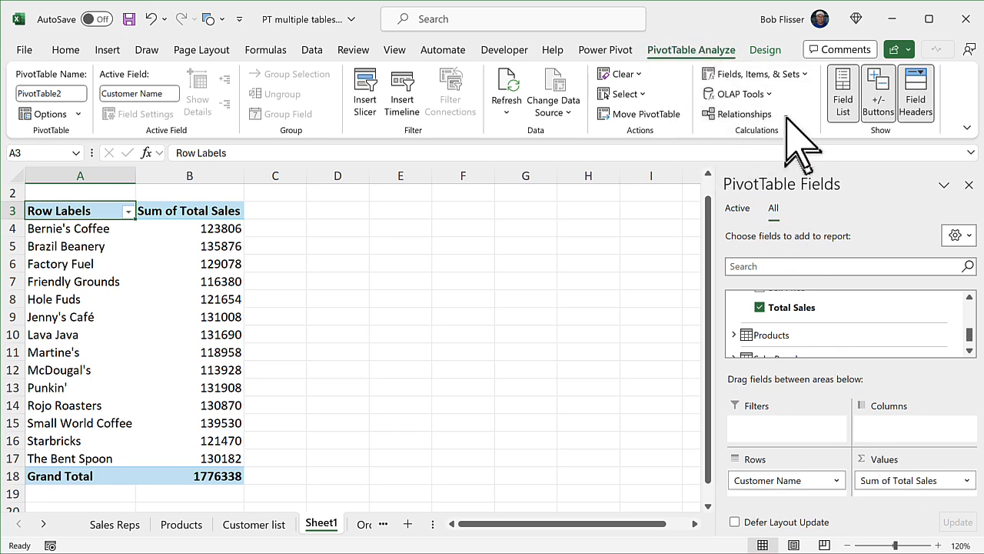
pyautogui.click(757, 115)
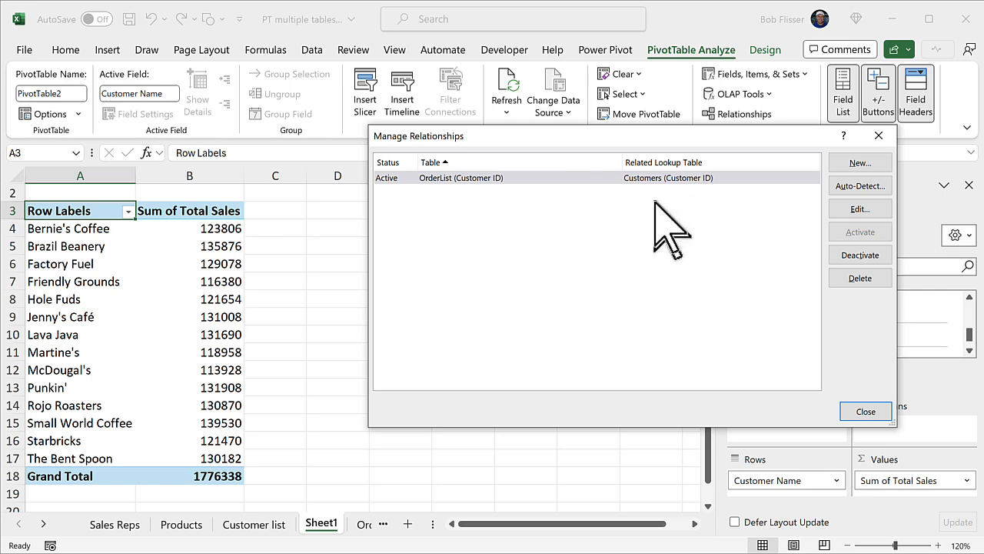
pyautogui.doubleClick(590, 178)
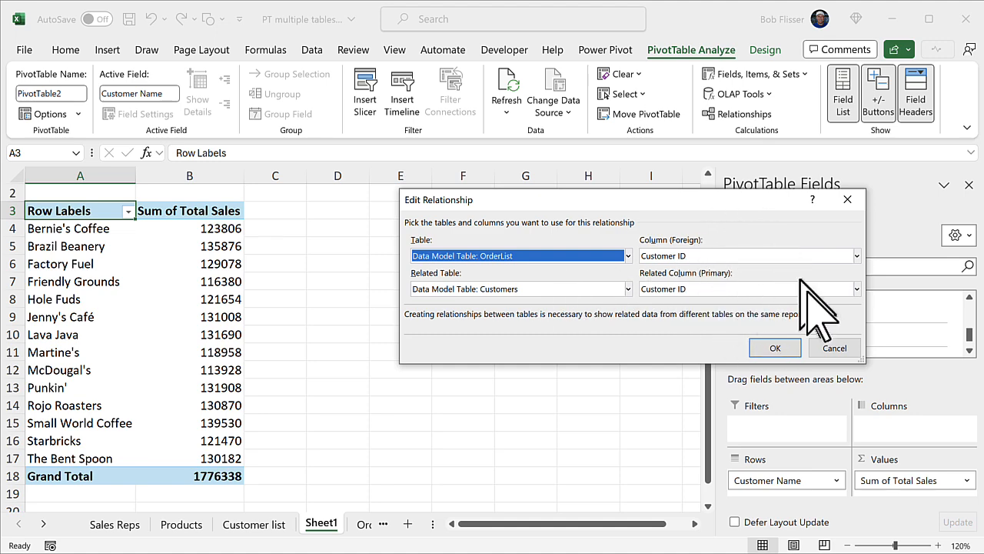
pyautogui.click(832, 350)
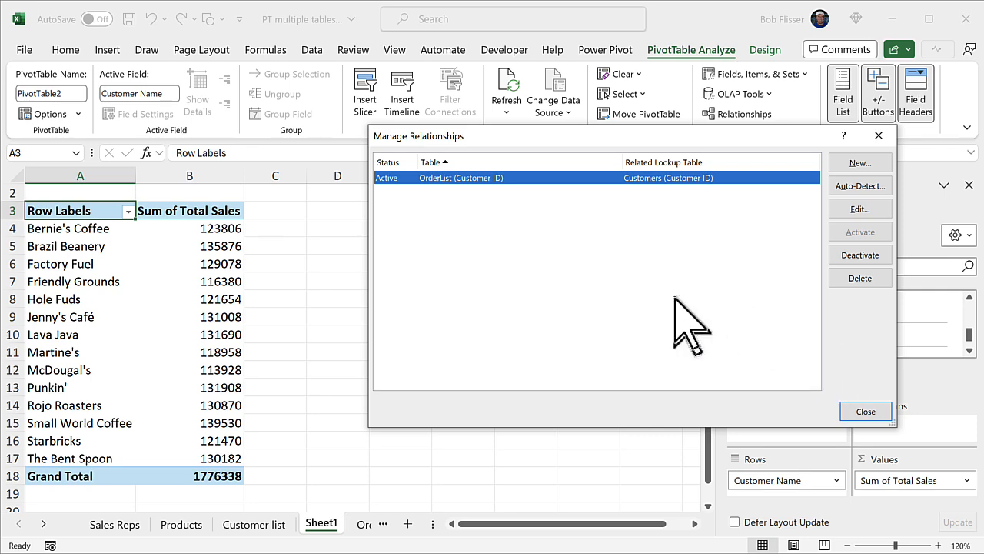
# Create a relationship from OrderList to the related Products table, using Product Code as both the foreign and primary column.
pyautogui.click(859, 164)
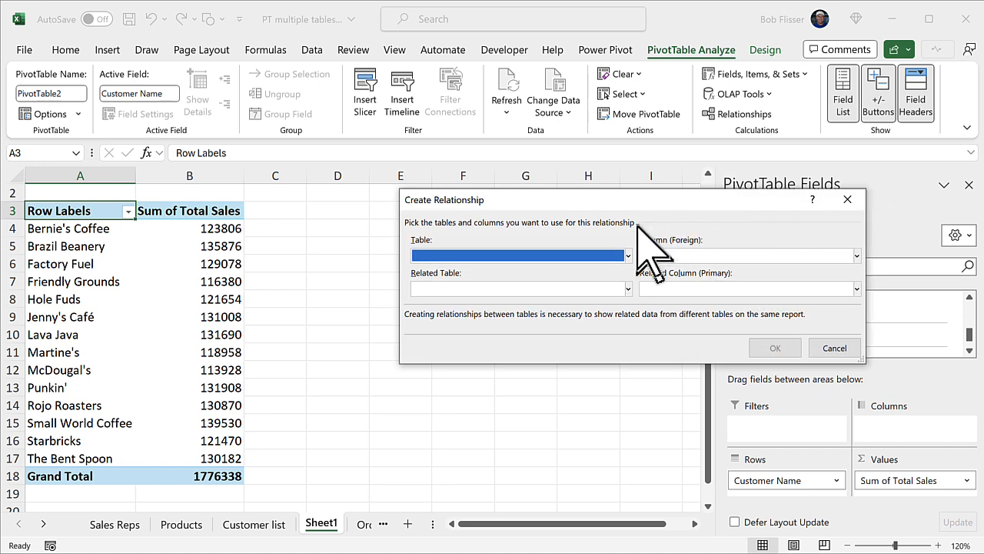
pyautogui.click(585, 256)
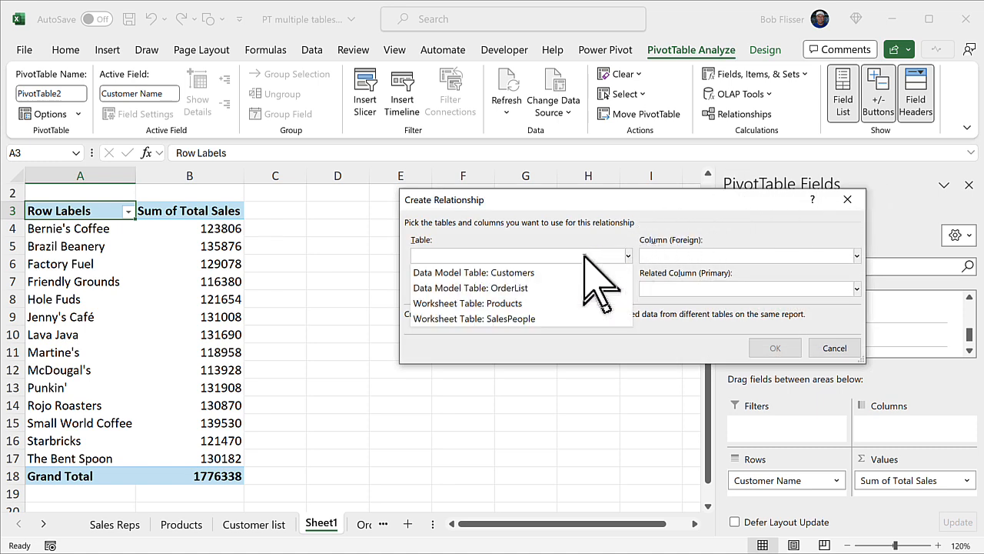
pyautogui.click(545, 288)
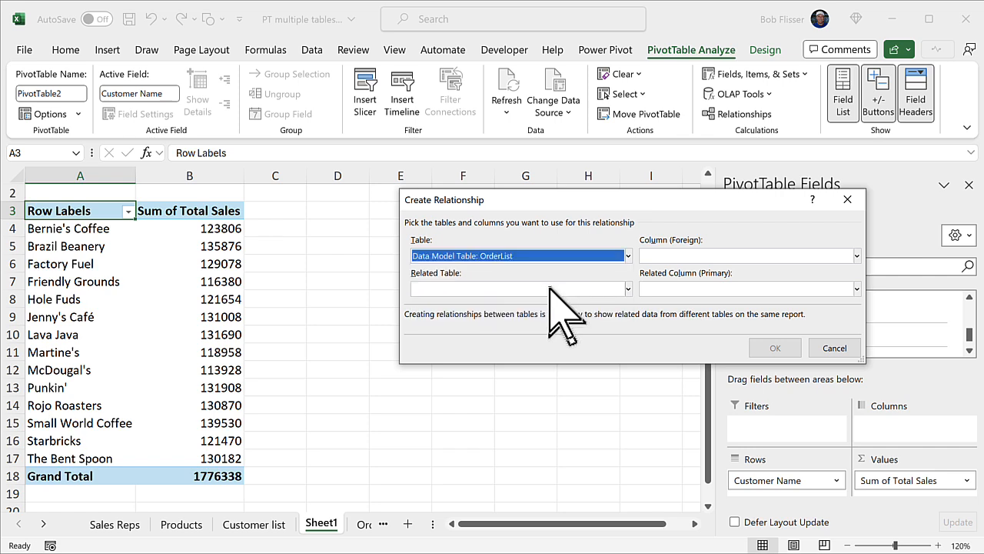
pyautogui.click(549, 288)
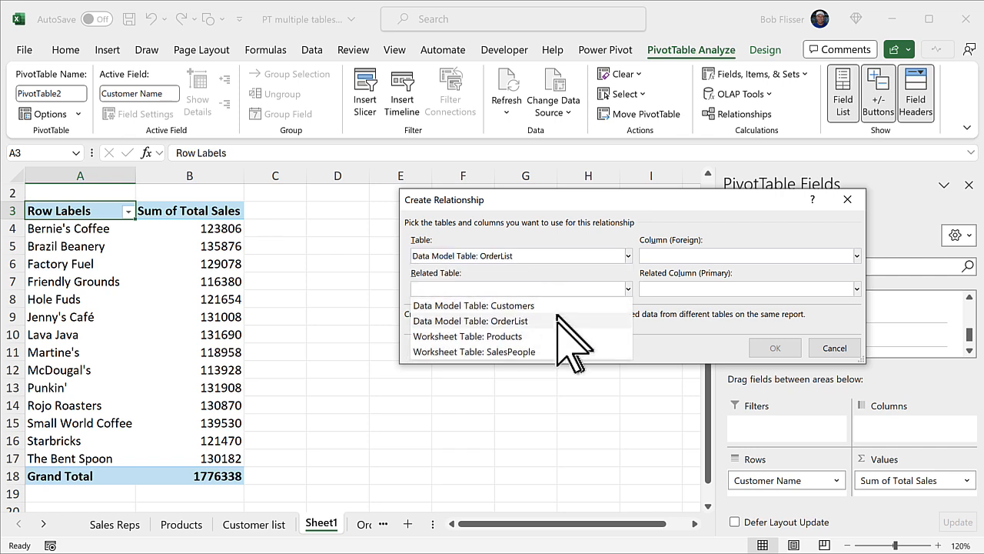
pyautogui.click(543, 336)
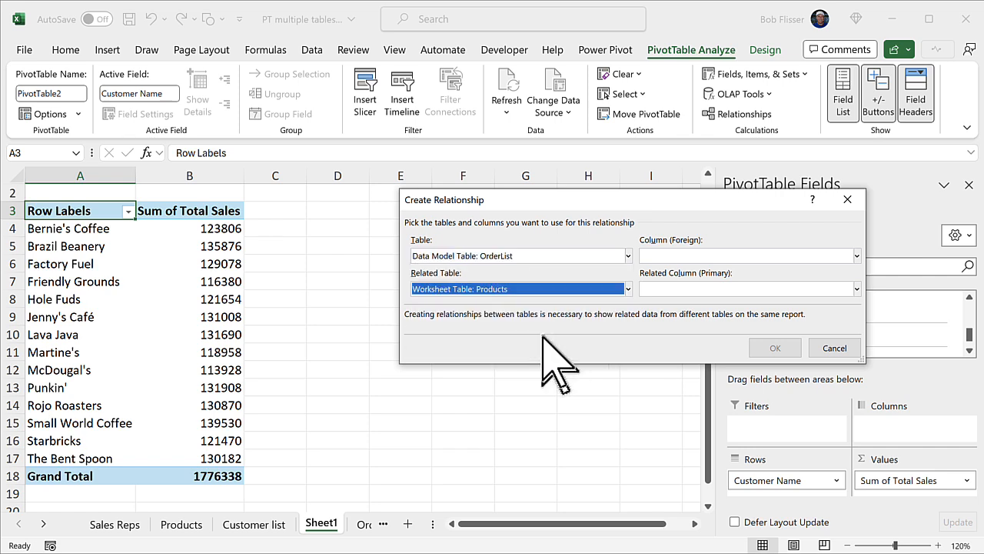
pyautogui.click(723, 255)
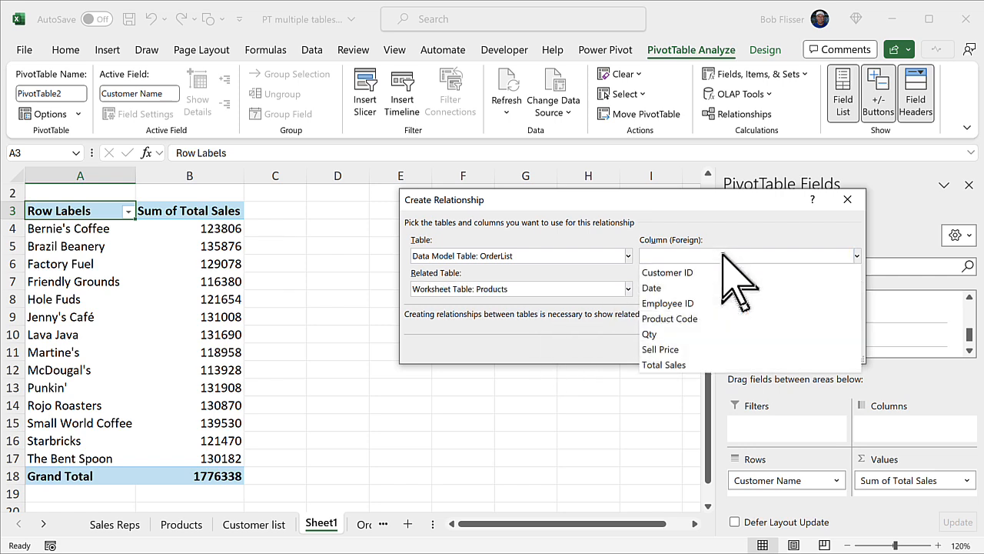
pyautogui.click(718, 318)
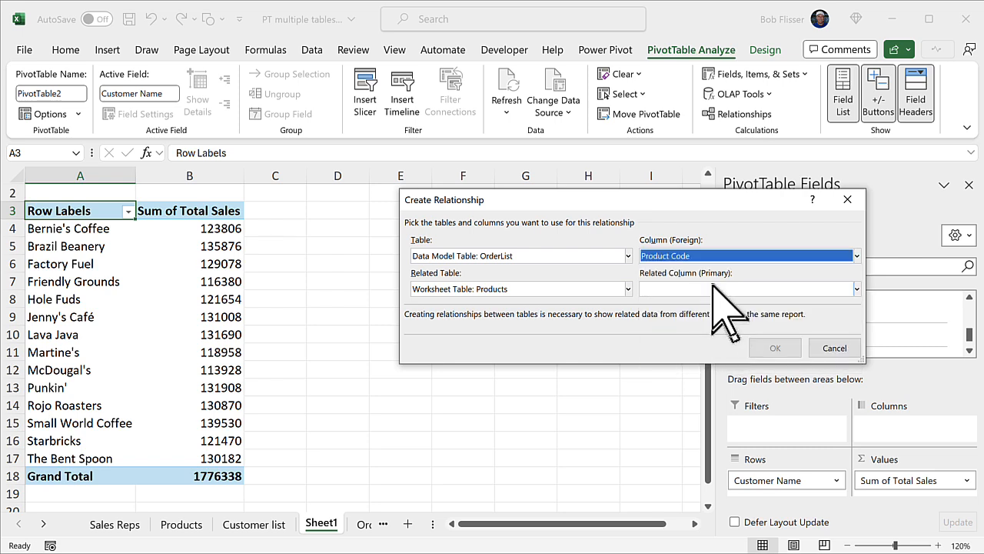
pyautogui.click(713, 288)
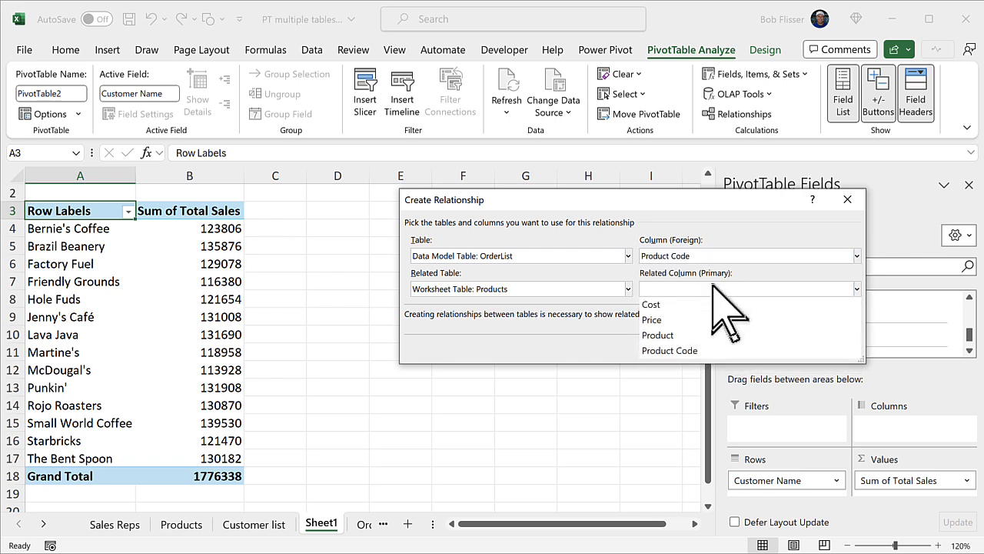
pyautogui.click(676, 352)
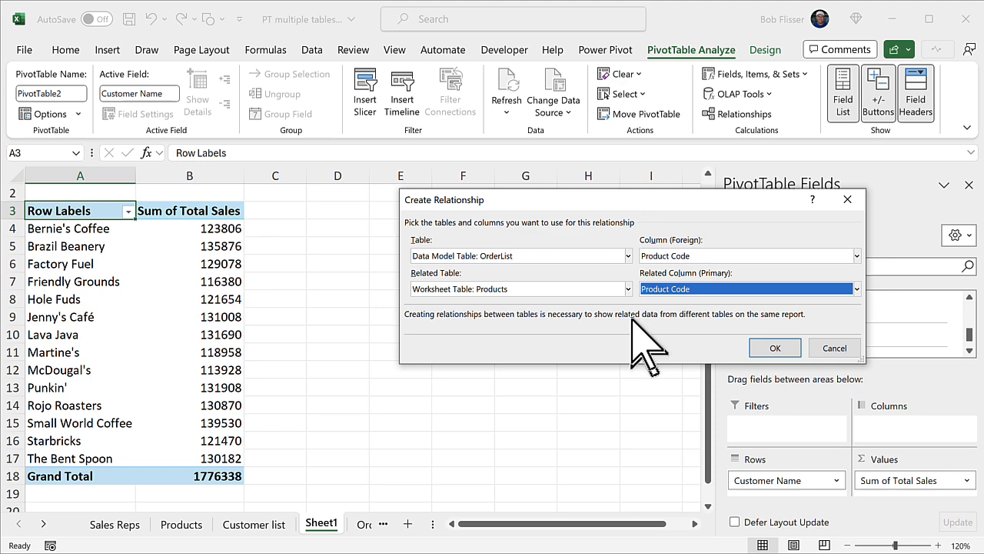
pyautogui.click(775, 348)
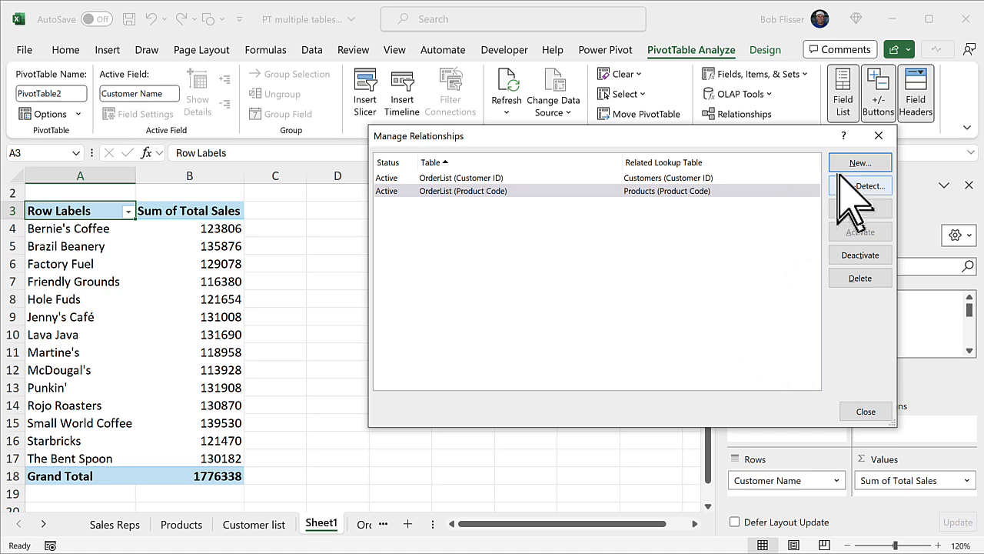
# Create a relationship from OrderList's Employee ID to the related SalesPeople table's Employee # column and close the relationship manager.
pyautogui.click(861, 163)
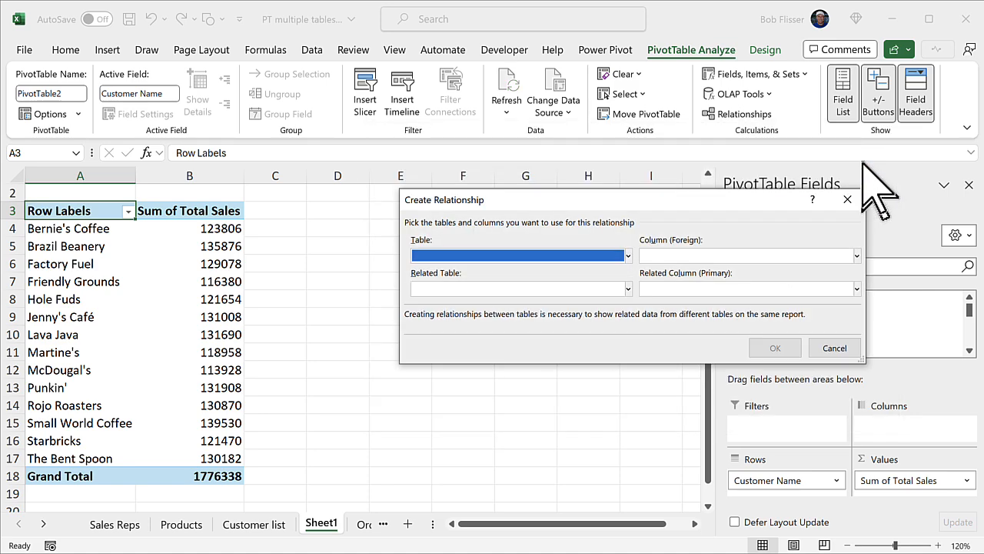
pyautogui.click(547, 256)
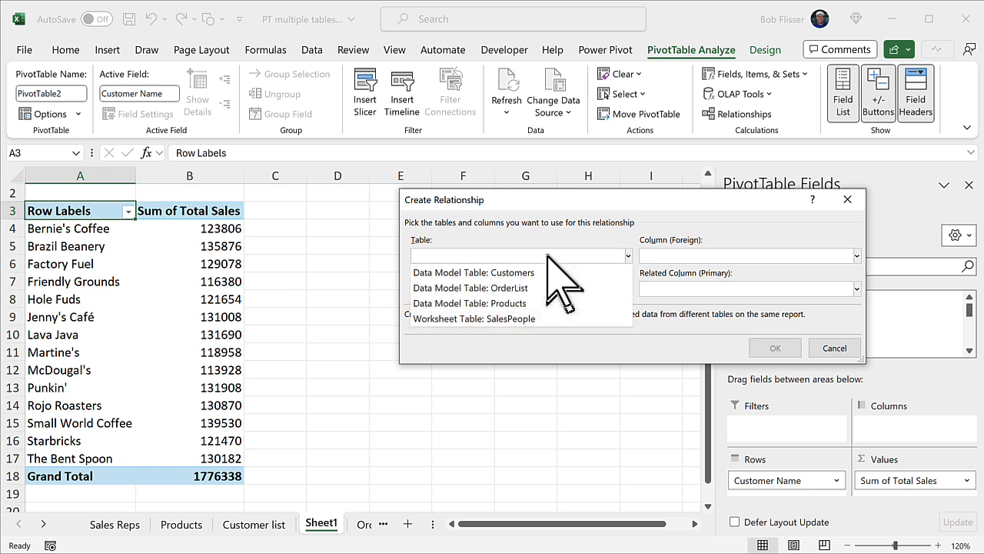
pyautogui.click(542, 288)
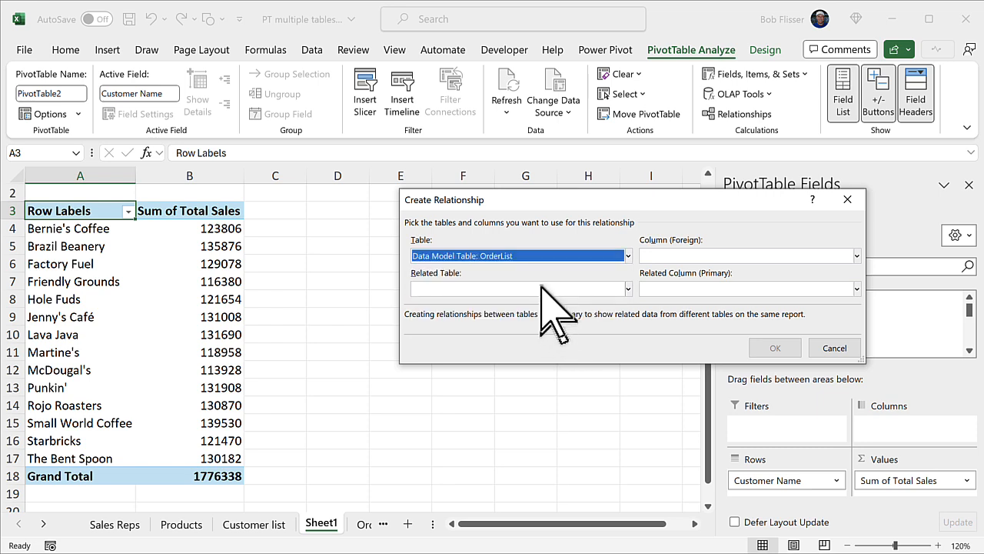
pyautogui.click(542, 288)
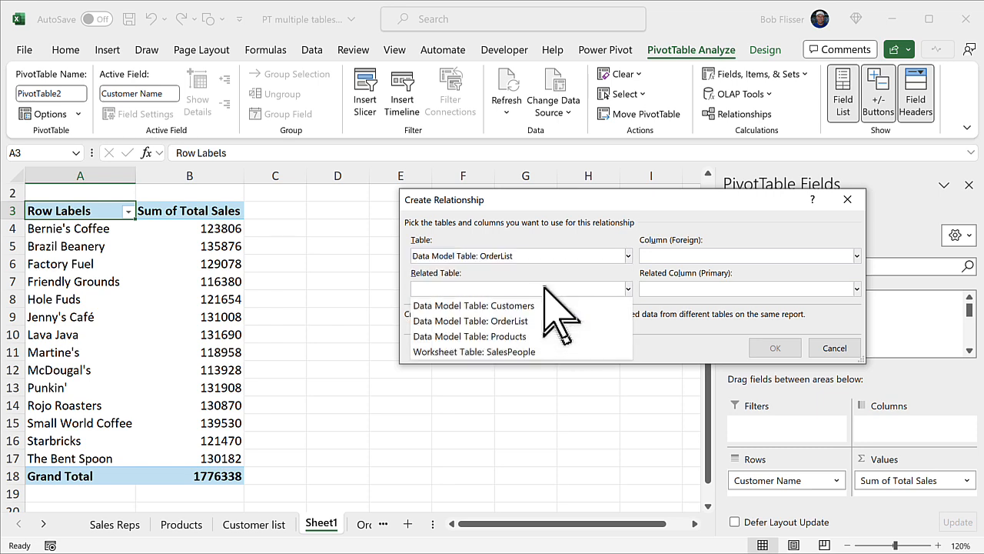
pyautogui.click(544, 351)
pyautogui.click(740, 254)
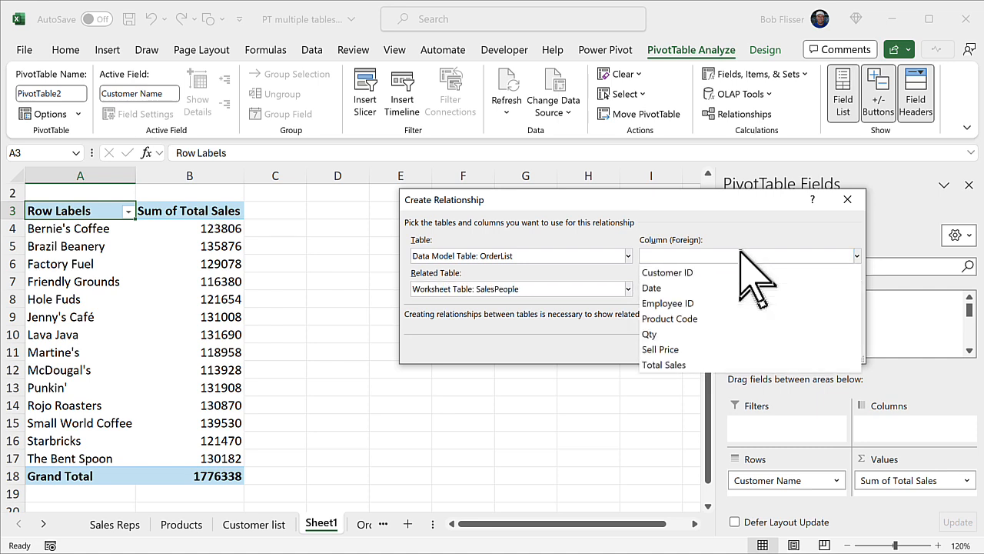
pyautogui.click(727, 303)
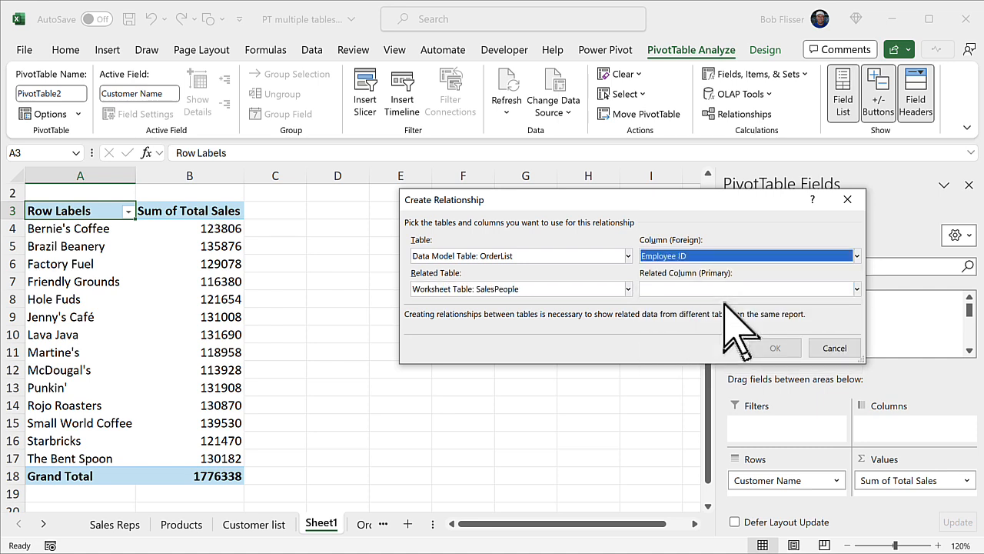
pyautogui.click(726, 286)
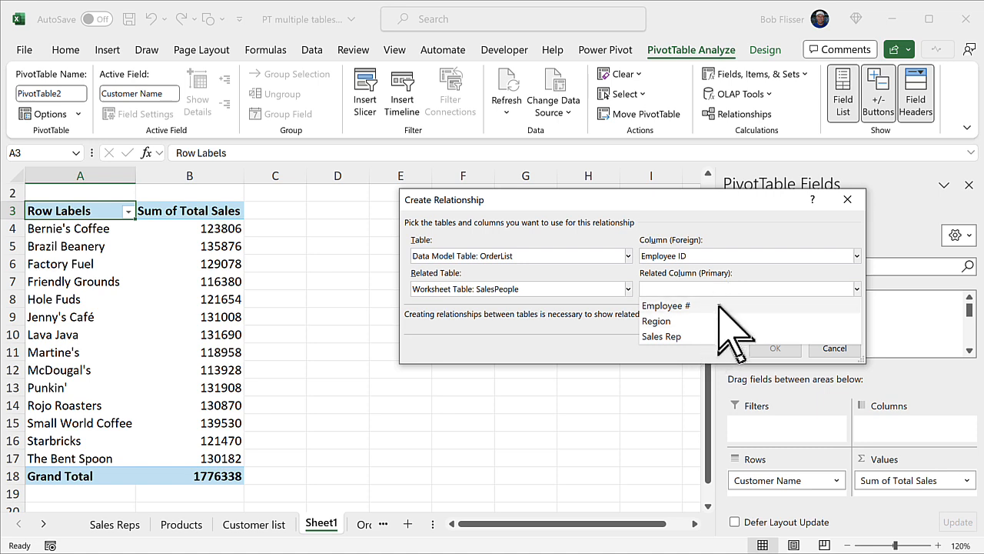
pyautogui.click(720, 305)
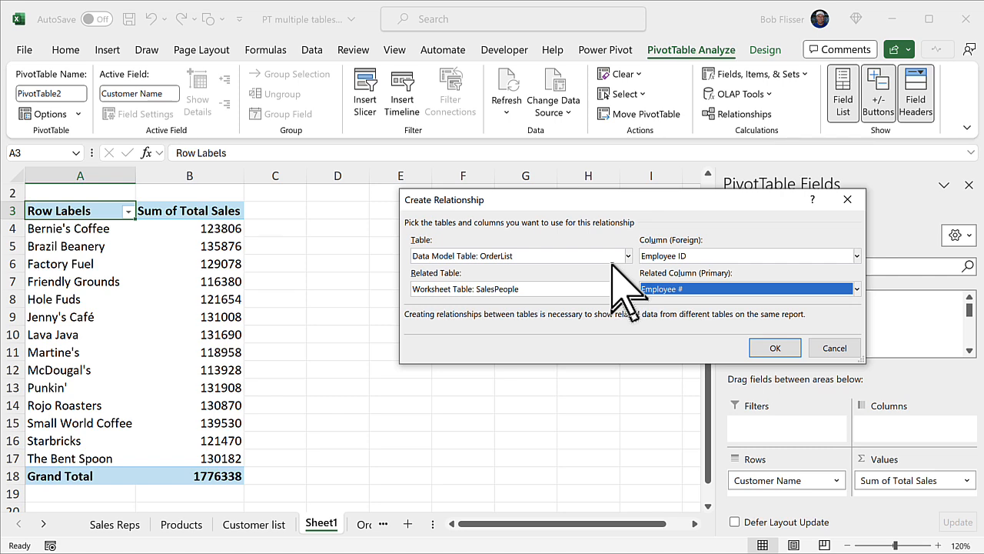
pyautogui.click(783, 350)
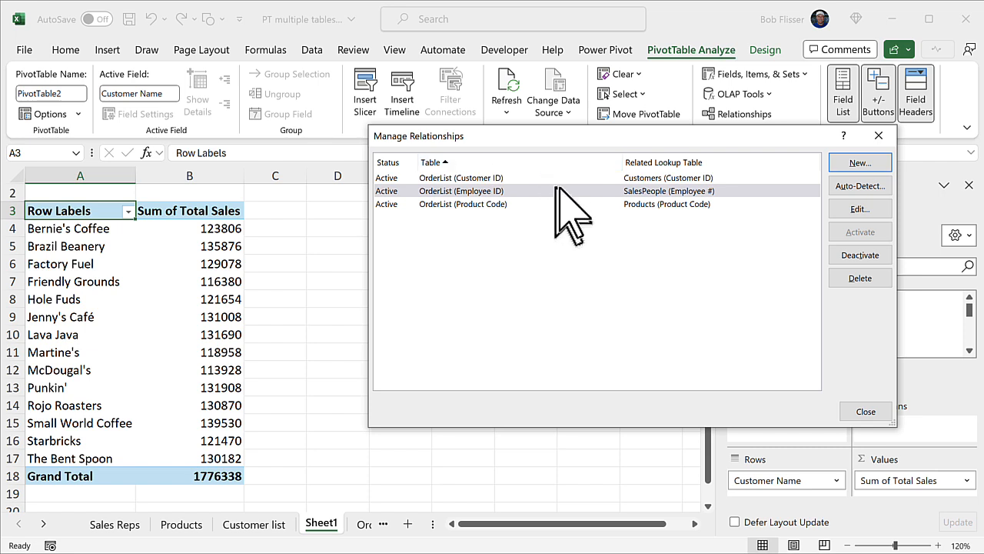
pyautogui.click(627, 191)
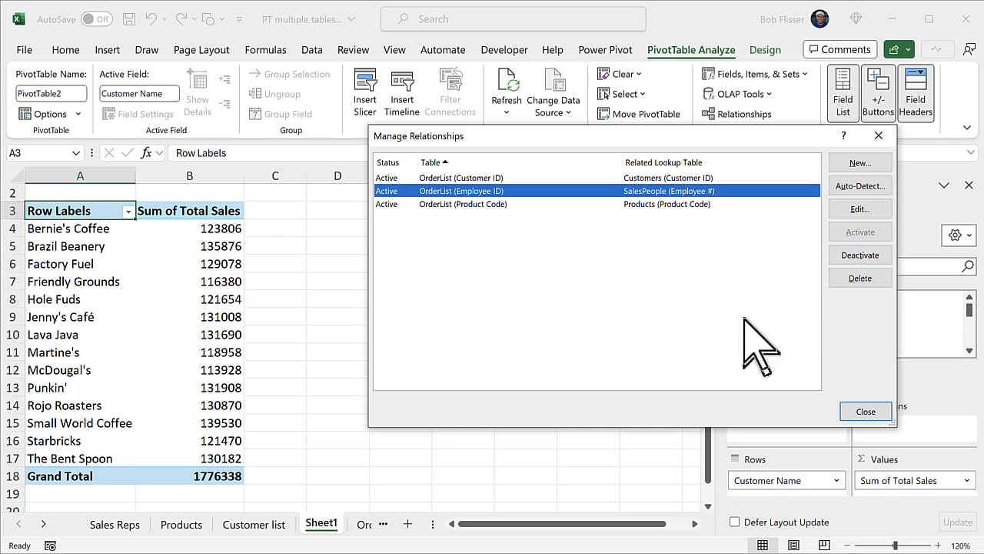
pyautogui.click(867, 412)
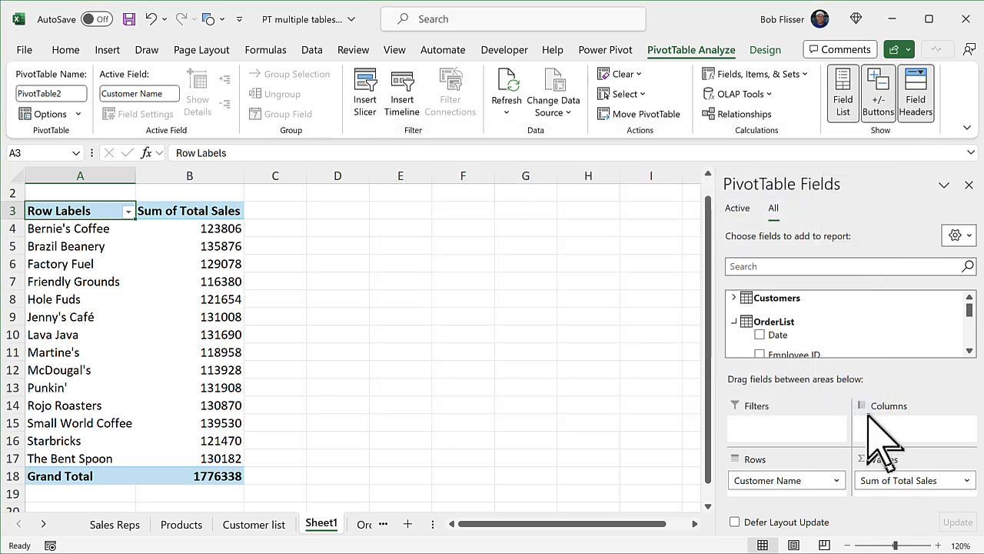
# Rename the PivotTable's worksheet Sheet1 as PT1 and move it after the Orders sheet.
pyautogui.doubleClick(323, 524)
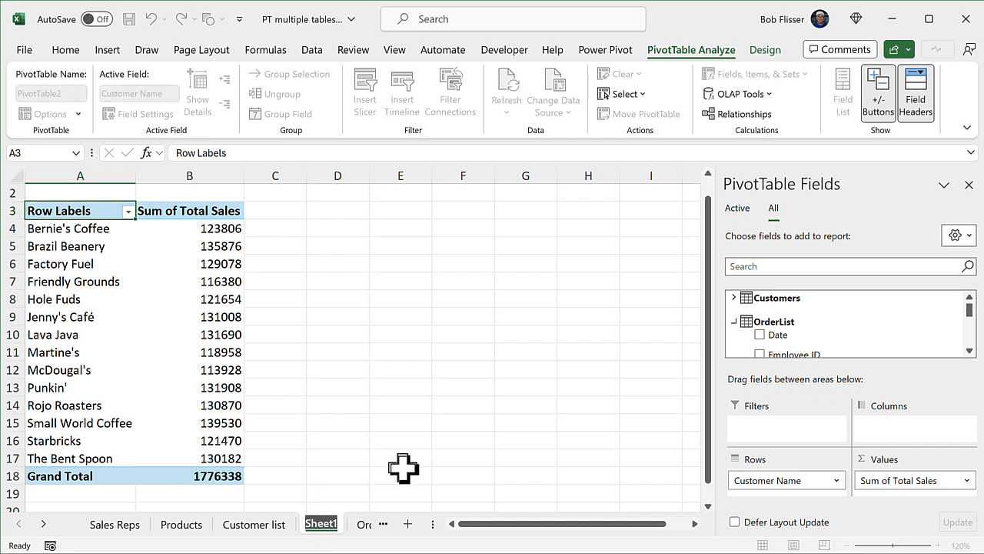
pyautogui.write('PT1')
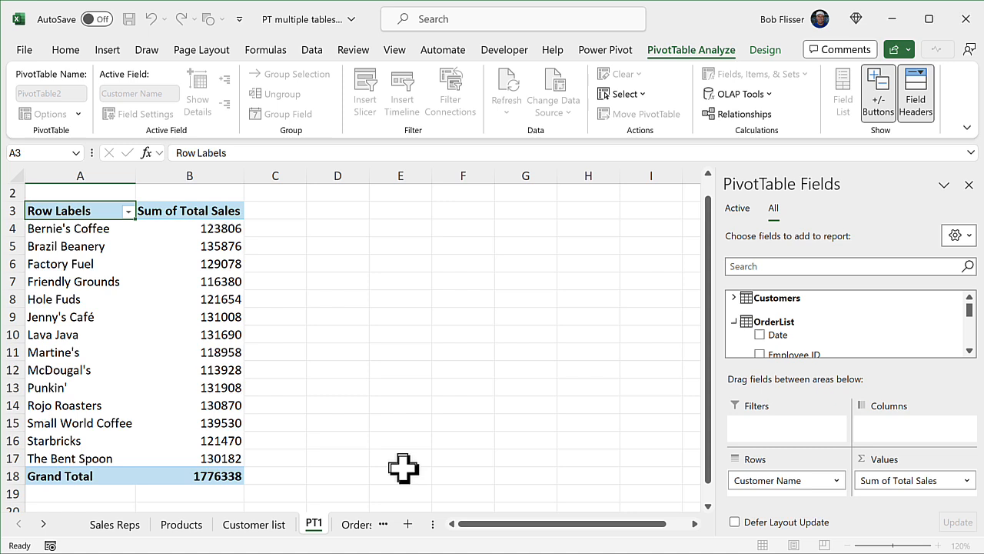
pyautogui.press('Return')
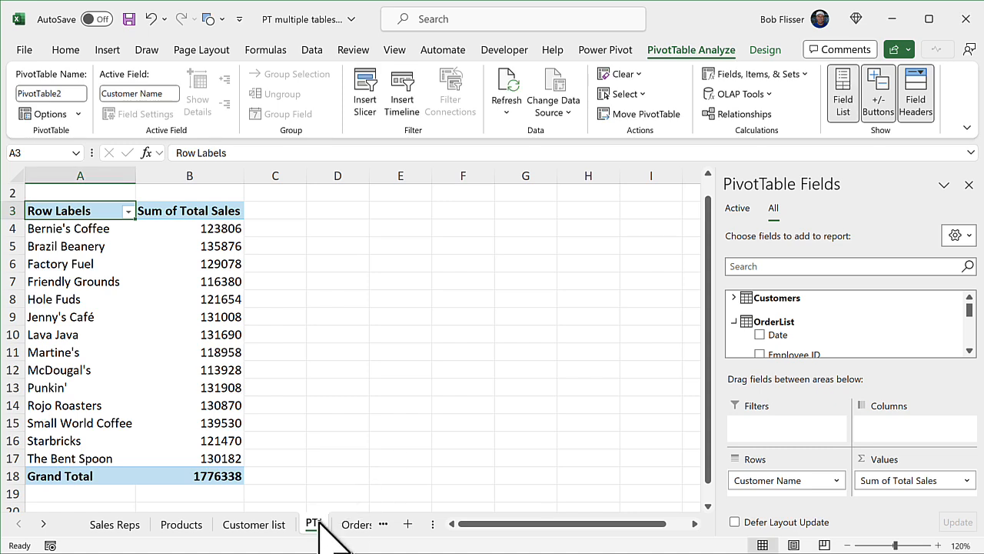
pyautogui.moveTo(315, 519)
pyautogui.mouseDown()
pyautogui.moveTo(393, 515)
pyautogui.moveTo(348, 528)
pyautogui.moveTo(327, 517)
pyautogui.mouseUp()
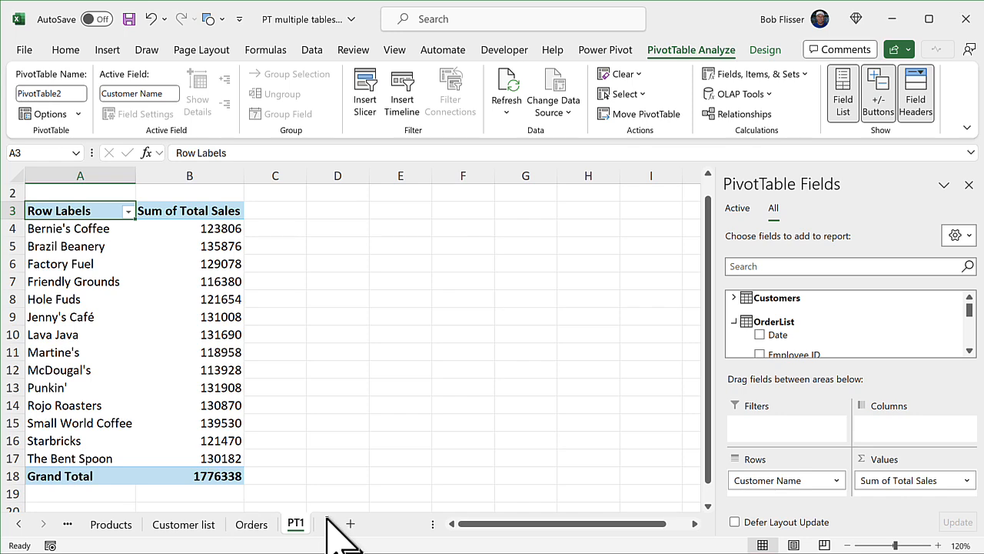
# Create a PivotTable from the Orders sheet's OrderList table on a new worksheet, adding the data to the Data Model.
pyautogui.click(254, 525)
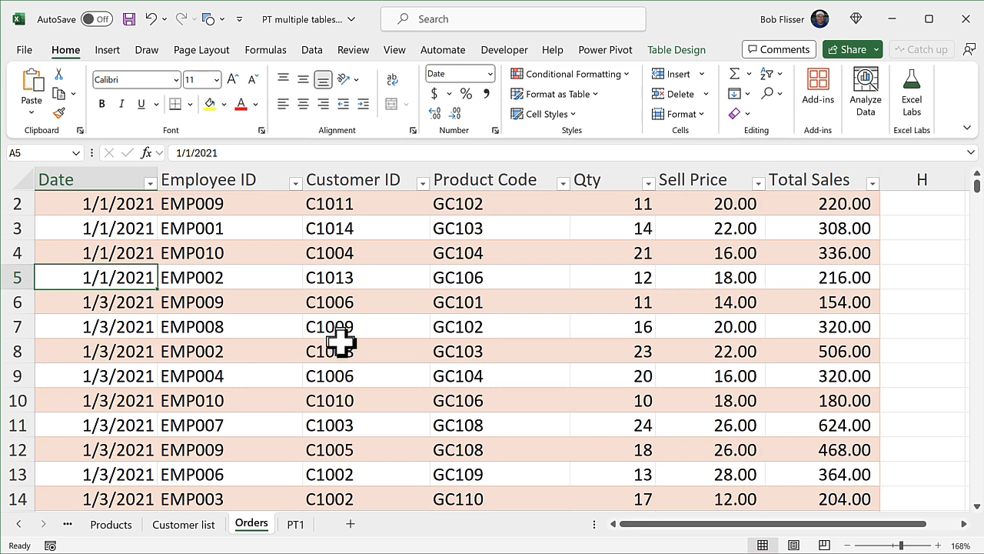
pyautogui.click(680, 50)
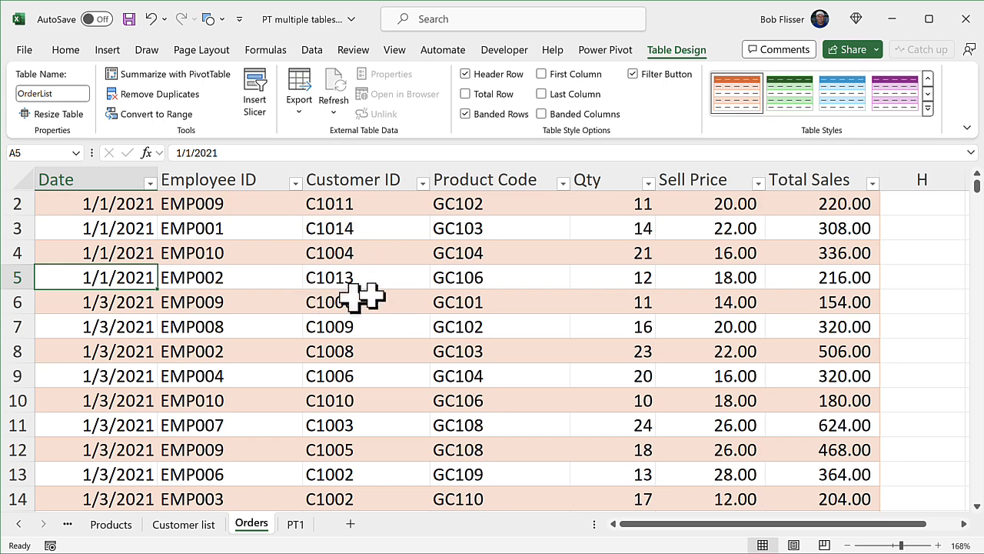
pyautogui.click(194, 74)
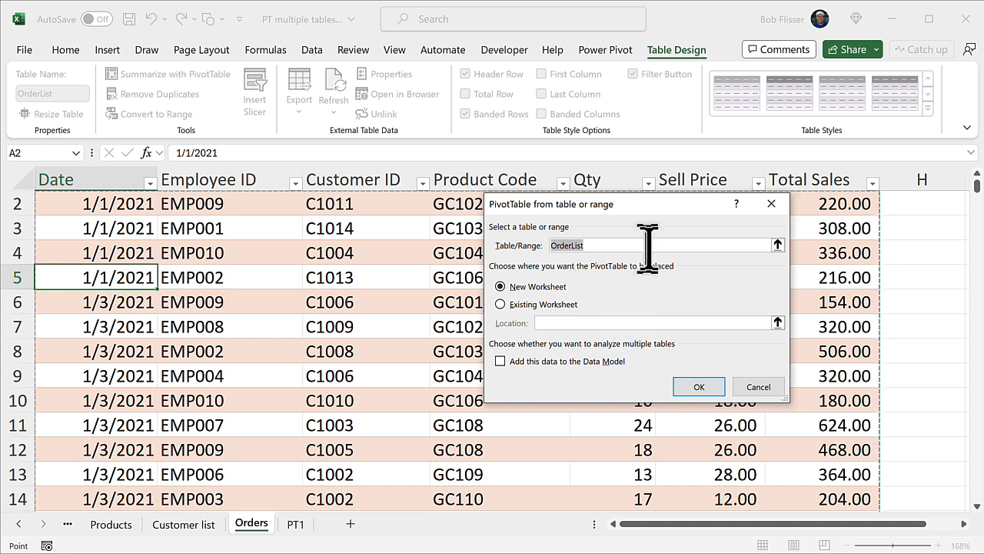
pyautogui.click(612, 246)
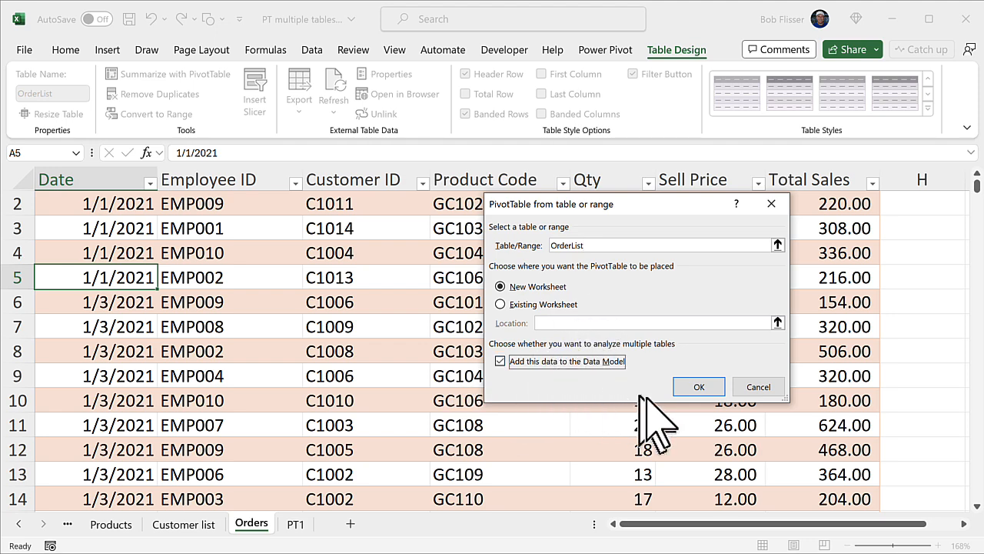
pyautogui.click(698, 387)
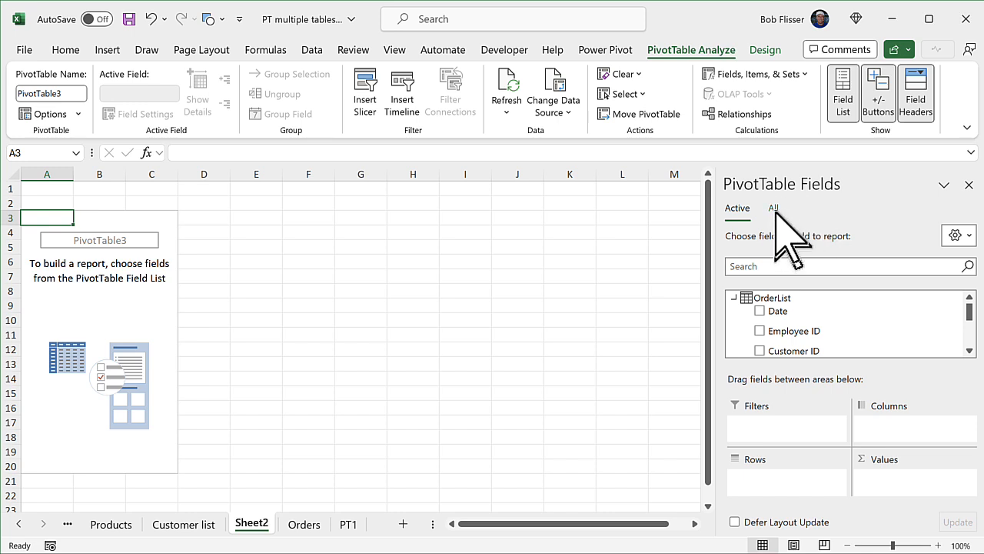
# Show all Data Model tables in the field list and add Sales Rep from SalesPeople to the PivotTable's Rows.
pyautogui.click(773, 207)
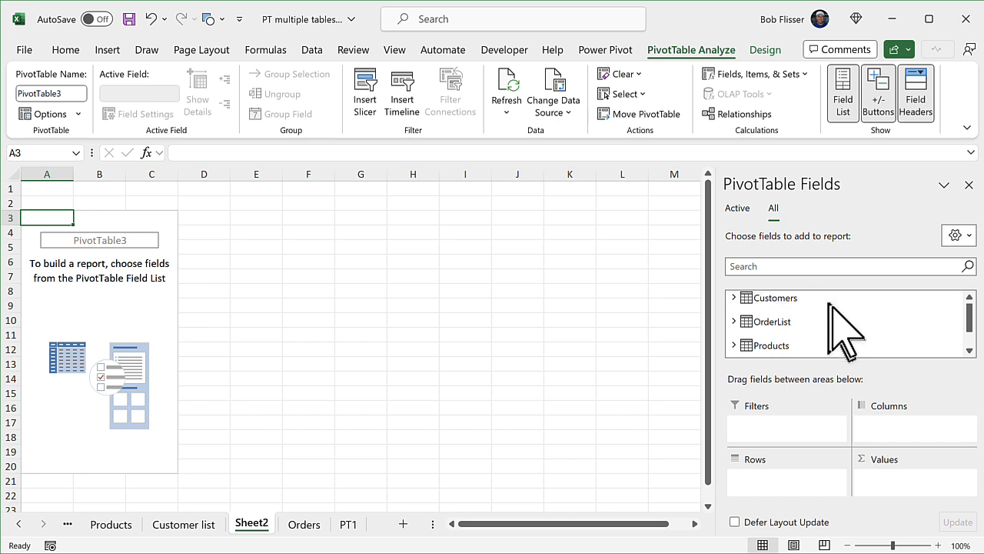
pyautogui.click(970, 350)
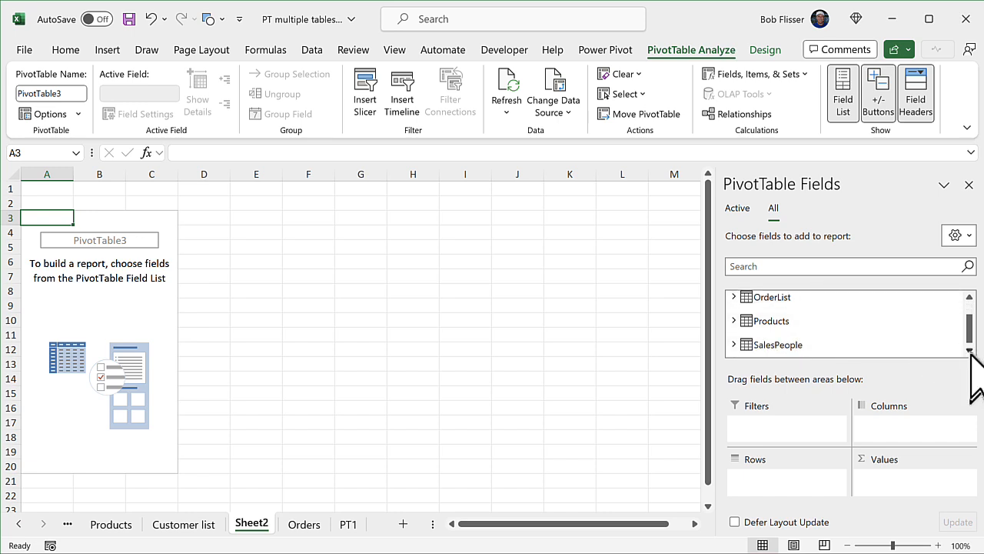
pyautogui.click(734, 345)
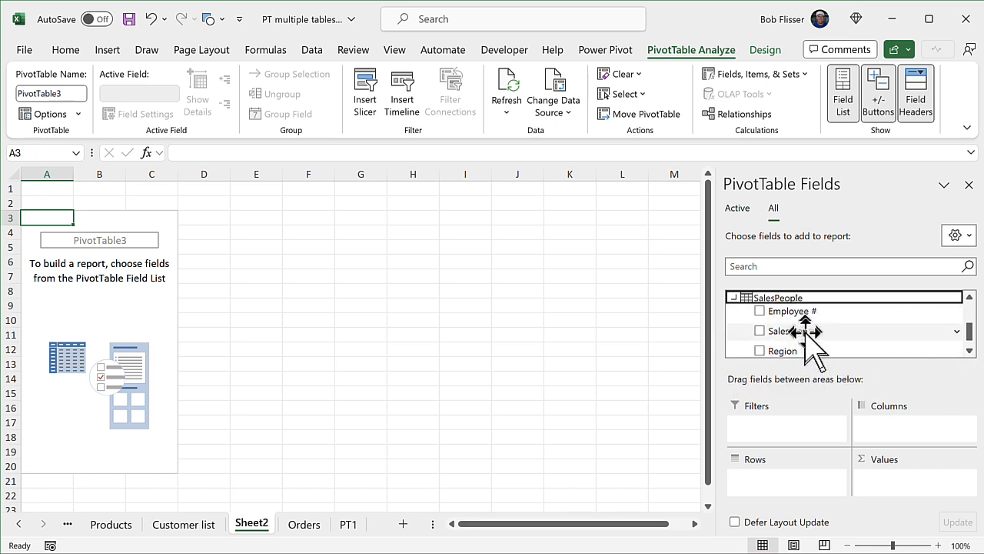
pyautogui.moveTo(805, 331); pyautogui.dragTo(780, 492)
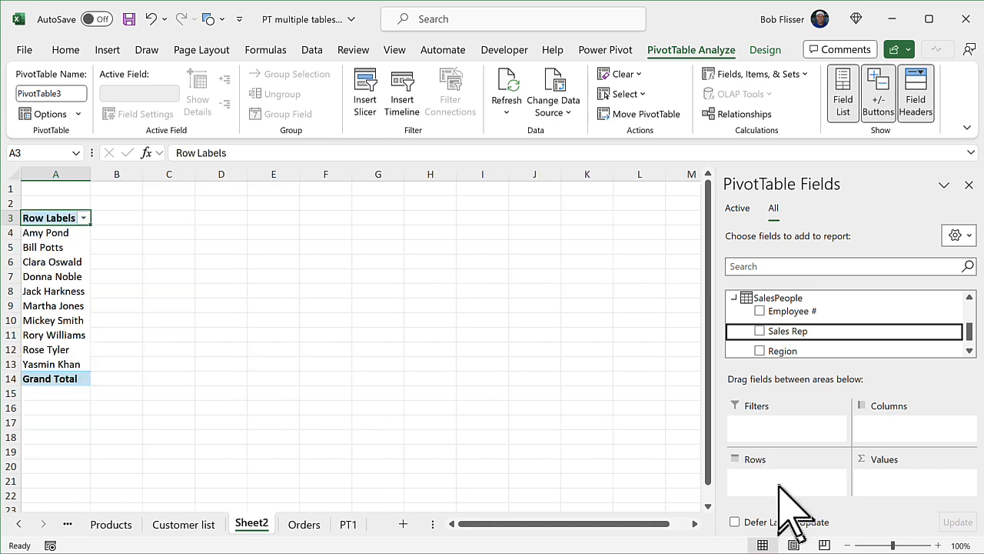
# Collapse the SalesPeople fields and add Total Sales from the OrderList table to the PivotTable's Values.
pyautogui.click(734, 298)
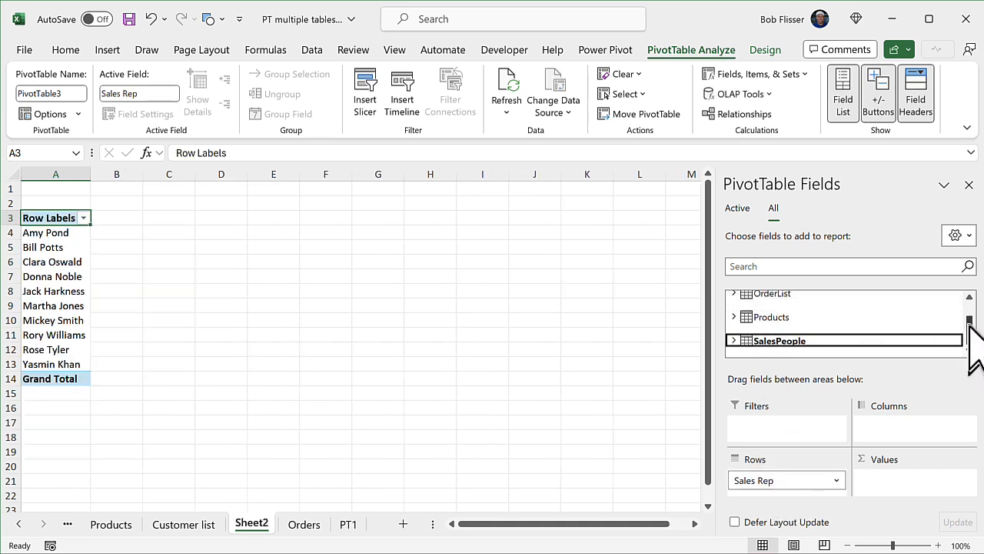
pyautogui.scroll(1, 969, 323)
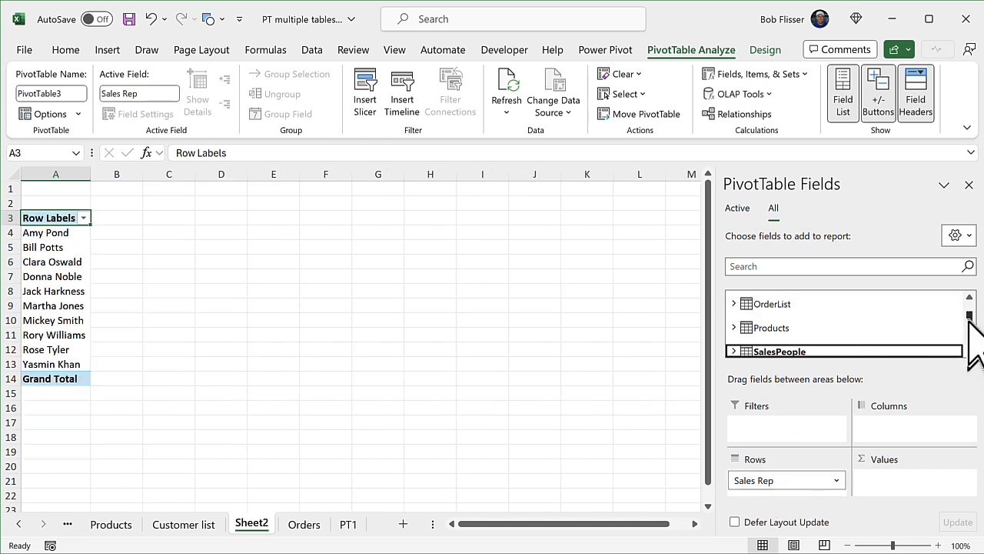
pyautogui.click(734, 298)
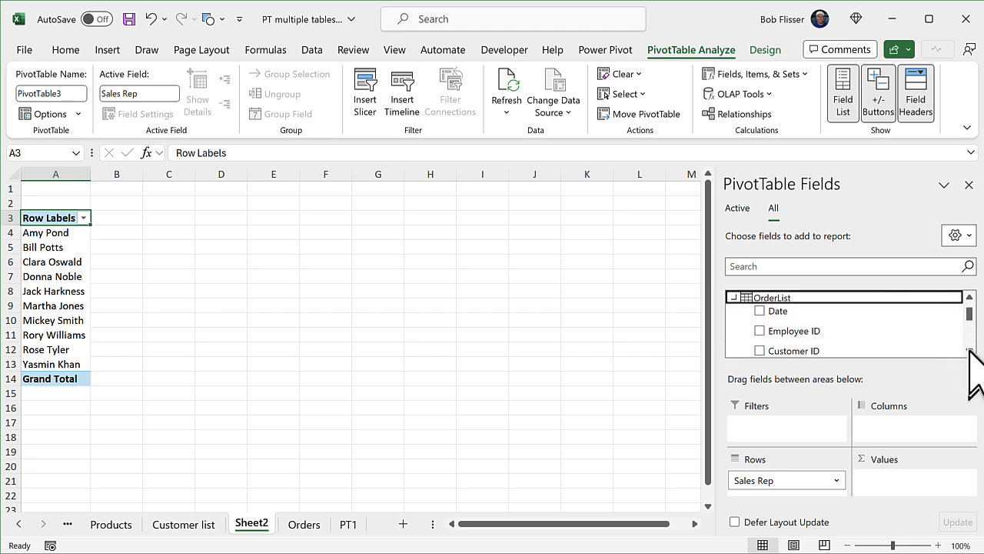
pyautogui.scroll(-4, 969, 351)
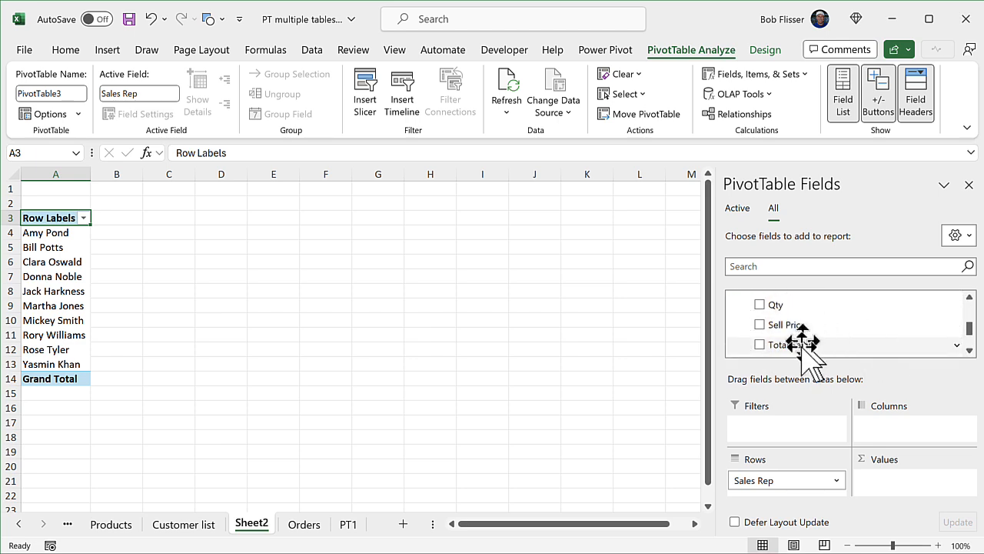
pyautogui.moveTo(802, 344); pyautogui.dragTo(900, 507)
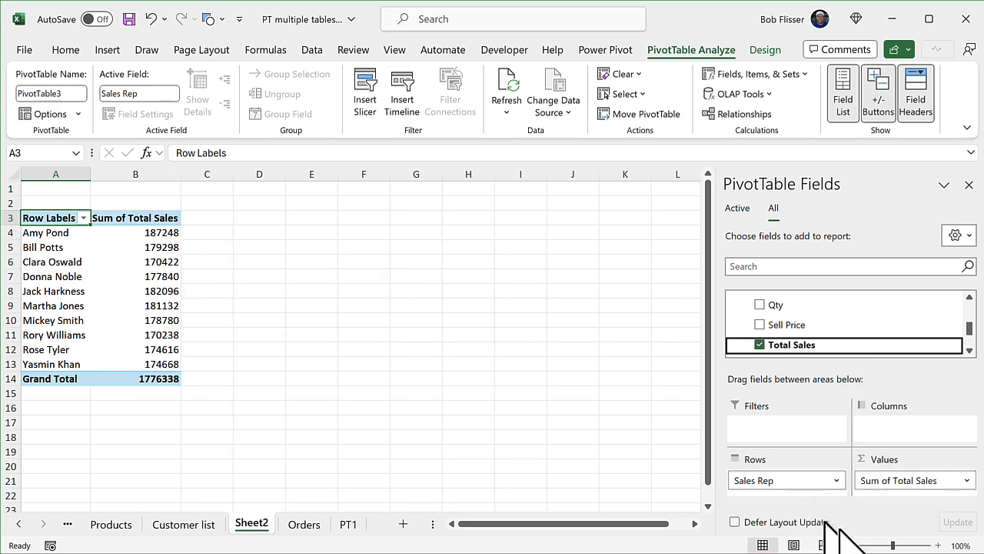
# Collapse the OrderList fields, expand the Products table and add Product to the PivotTable's Columns.
pyautogui.click(938, 545)
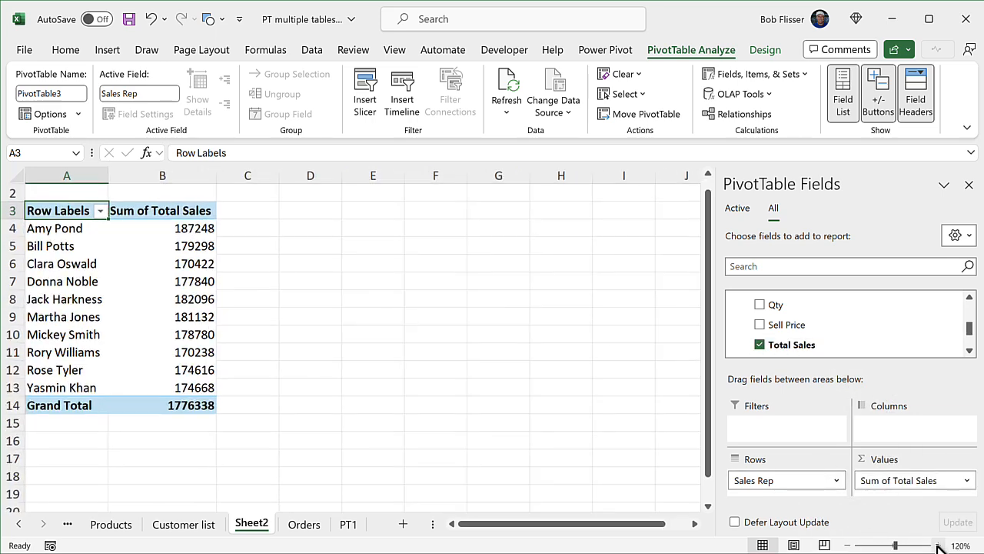
pyautogui.click(939, 545)
pyautogui.click(938, 546)
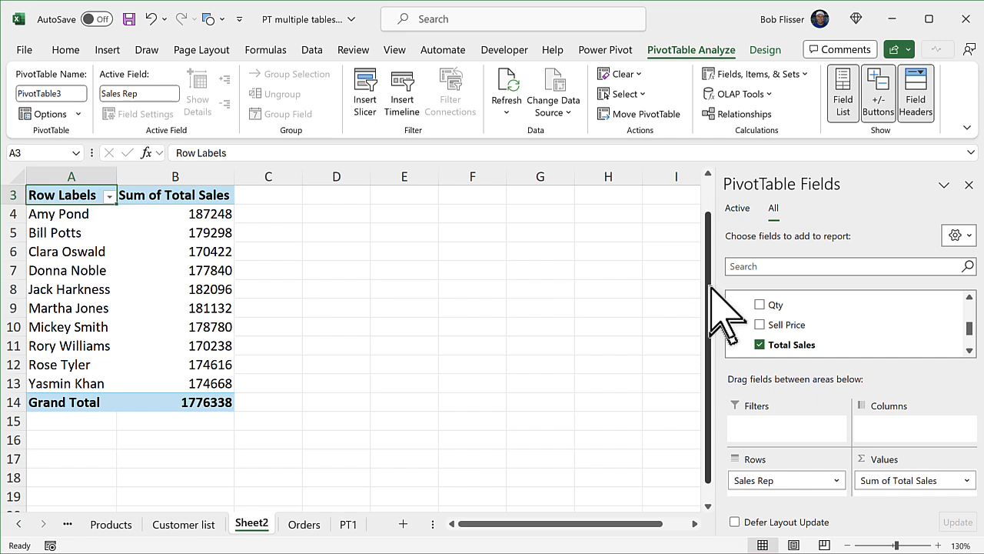
pyautogui.moveTo(711, 291); pyautogui.dragTo(705, 229)
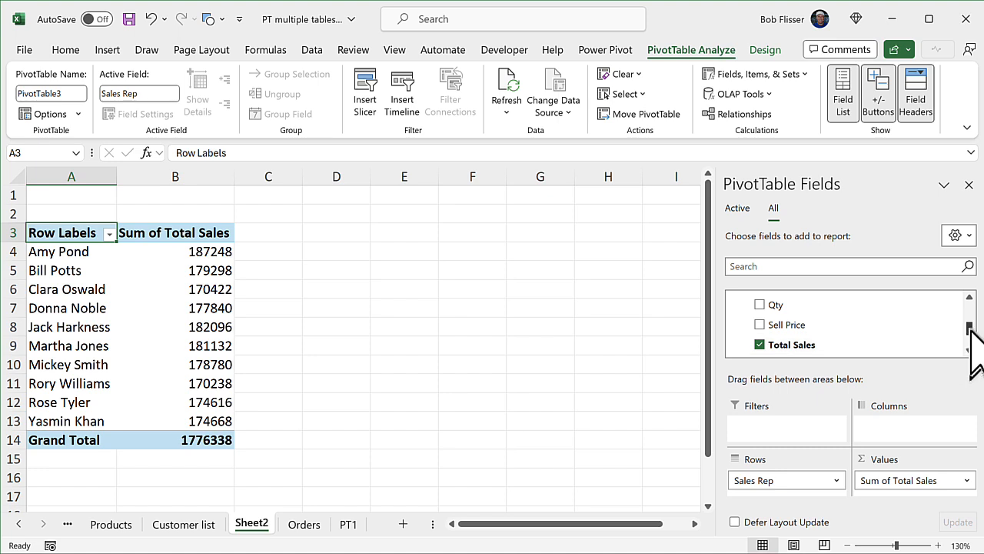
pyautogui.moveTo(970, 331); pyautogui.dragTo(970, 306)
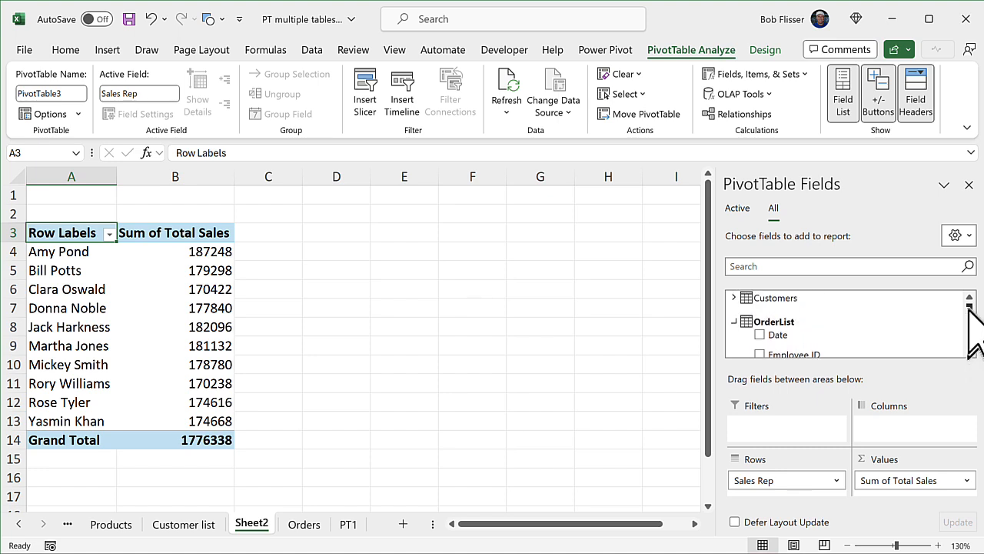
pyautogui.click(734, 322)
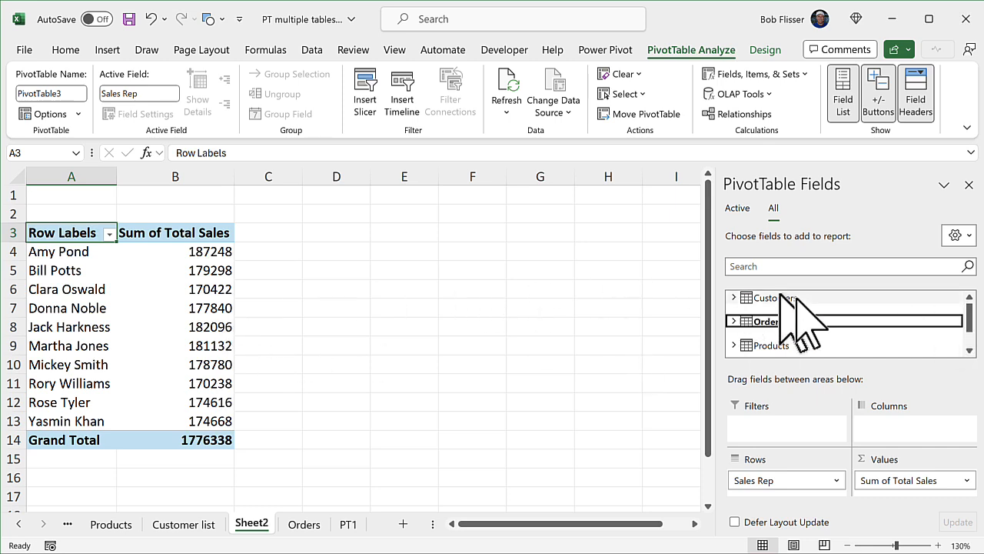
pyautogui.click(735, 346)
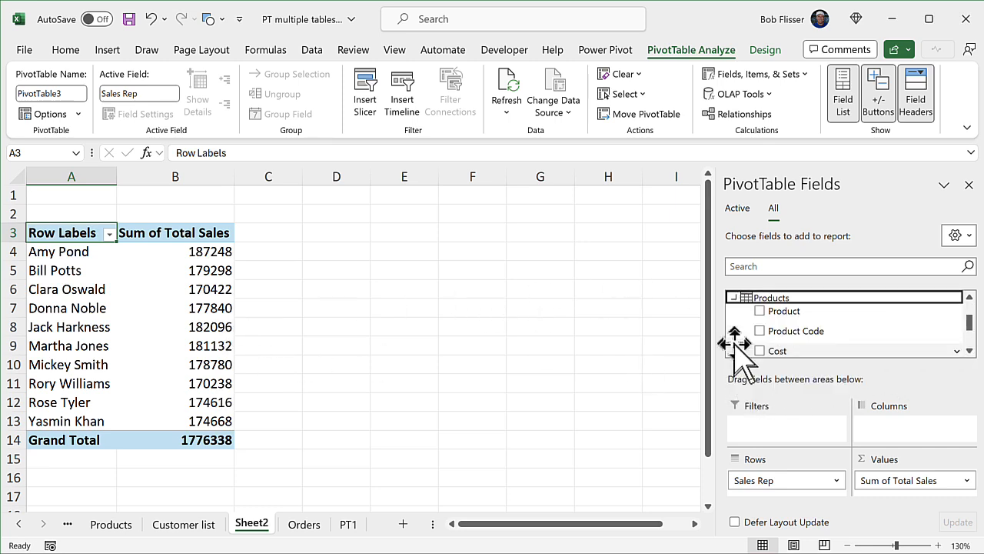
pyautogui.click(969, 351)
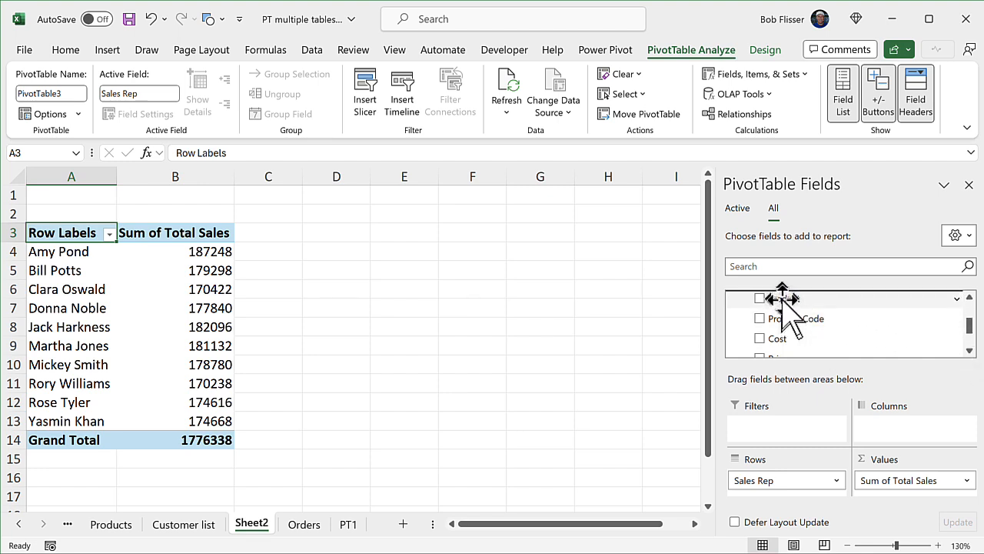
pyautogui.moveTo(783, 298); pyautogui.dragTo(896, 429)
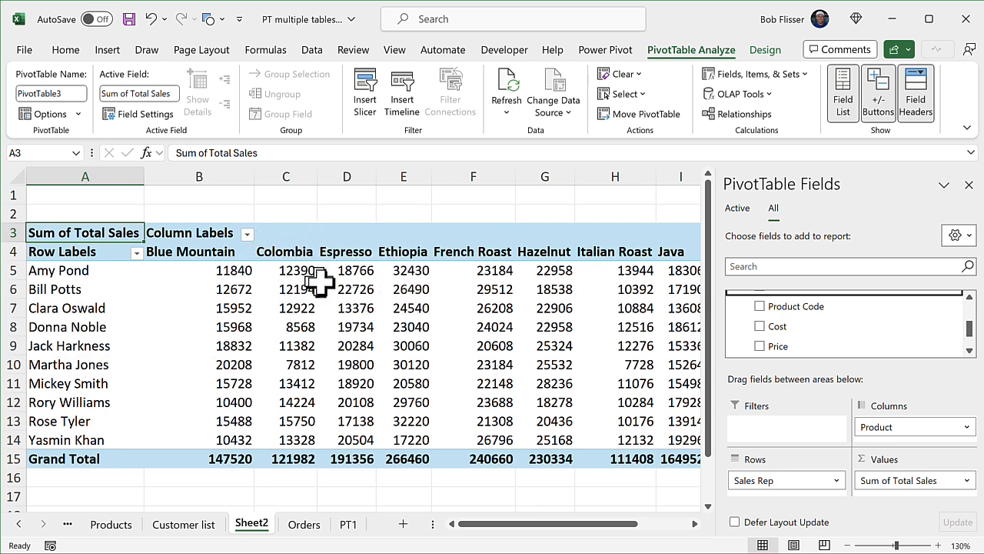
# Collapse the Products fields, expand the Customers table and add Customer Name to the PivotTable's Filters.
pyautogui.moveTo(337, 293)
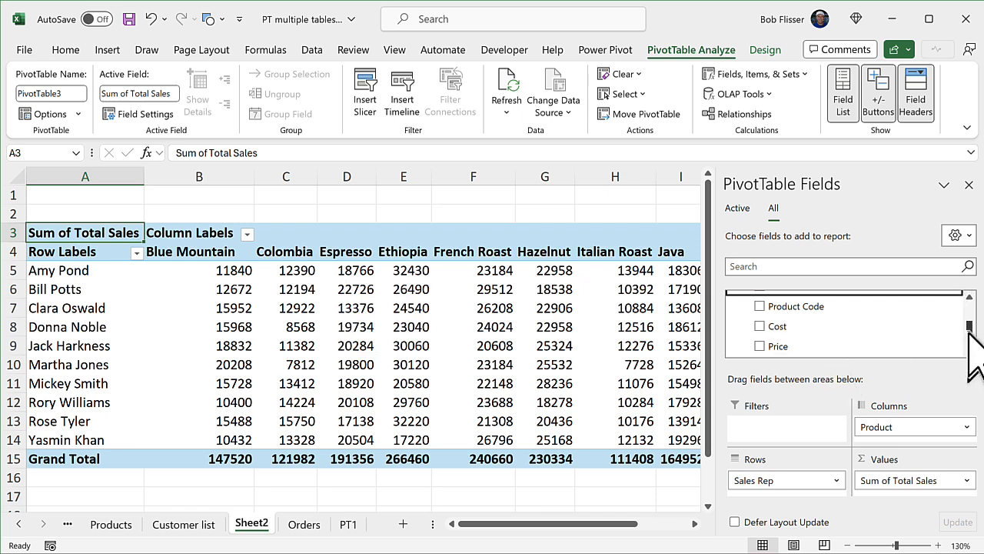
pyautogui.moveTo(968, 332); pyautogui.dragTo(968, 306)
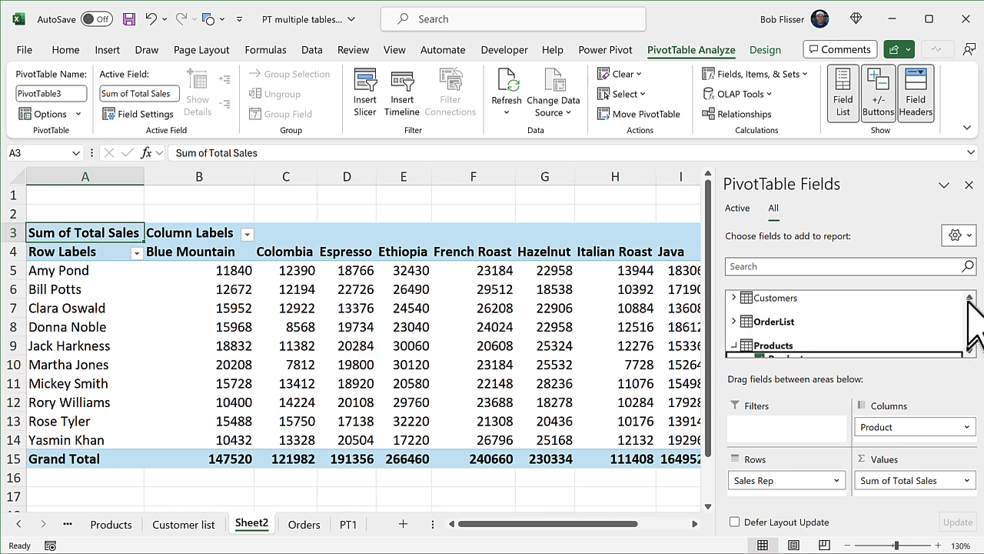
pyautogui.click(734, 347)
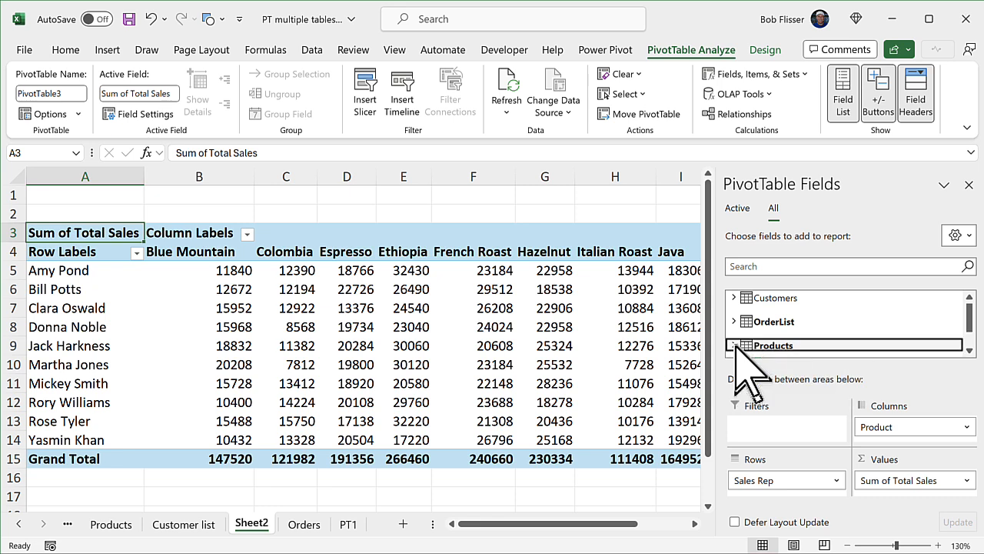
pyautogui.click(734, 297)
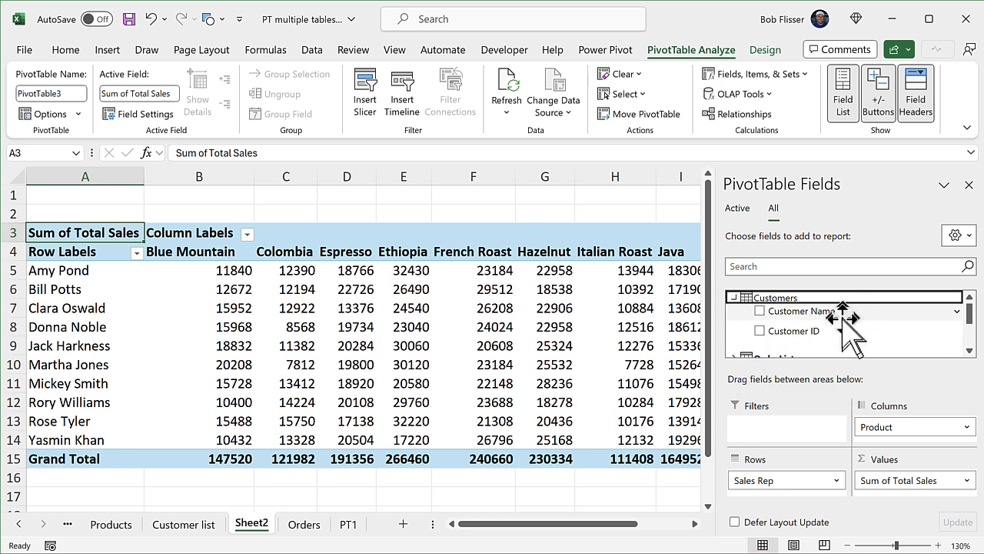
pyautogui.moveTo(844, 316); pyautogui.dragTo(777, 429)
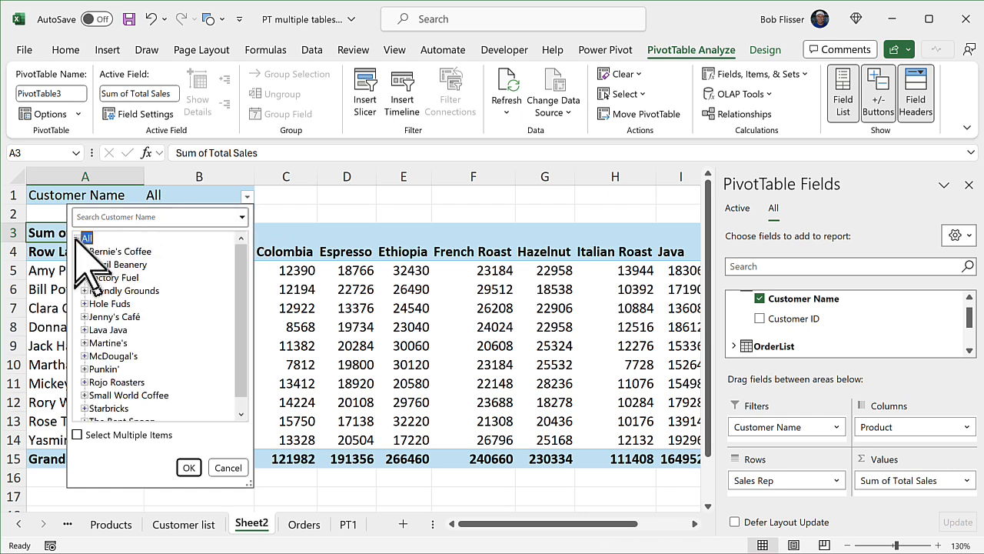
# Allow multiple selections in the Customer Name filter and show only Factory Fuel, Hole Fuds and Martine's.
pyautogui.click(78, 435)
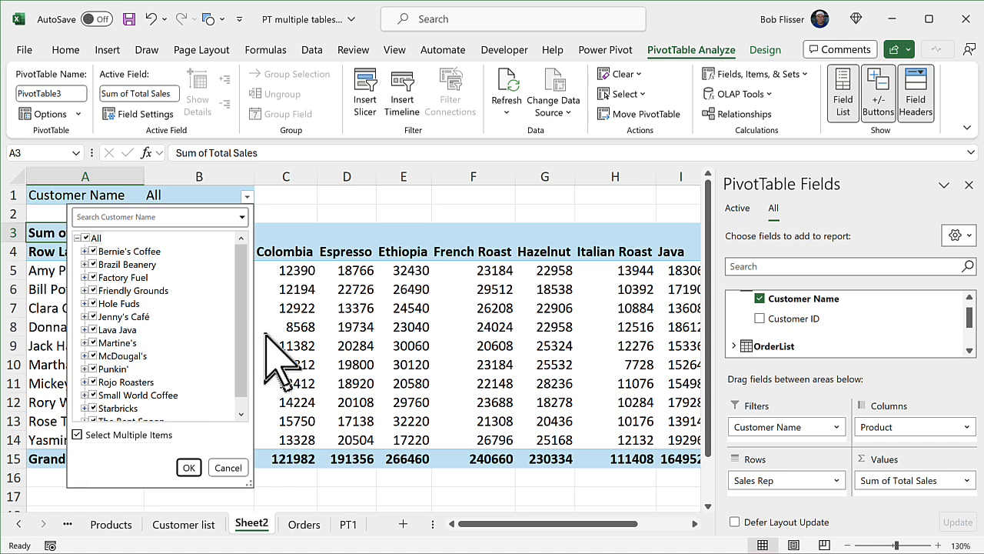
pyautogui.moveTo(240, 326); pyautogui.dragTo(240, 298)
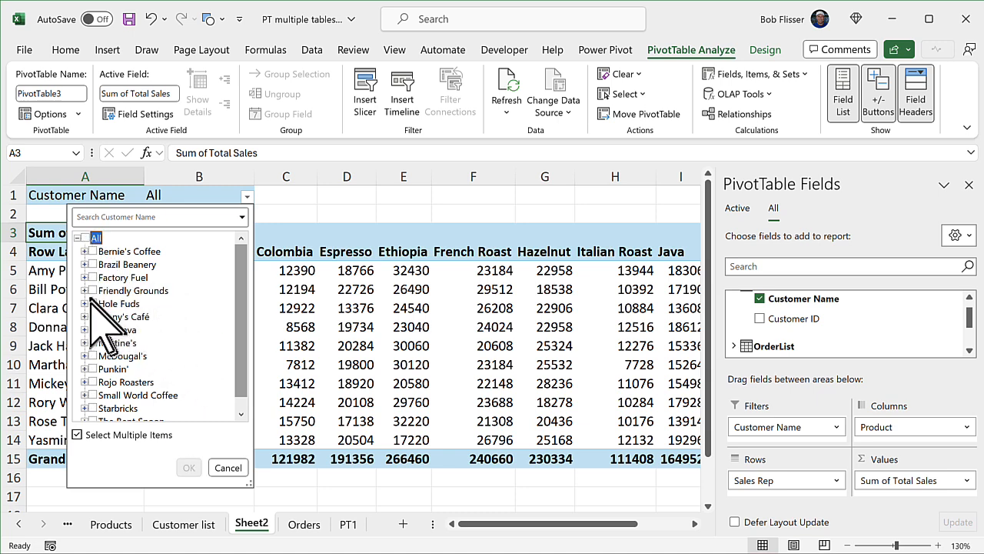
pyautogui.click(92, 304)
pyautogui.click(92, 278)
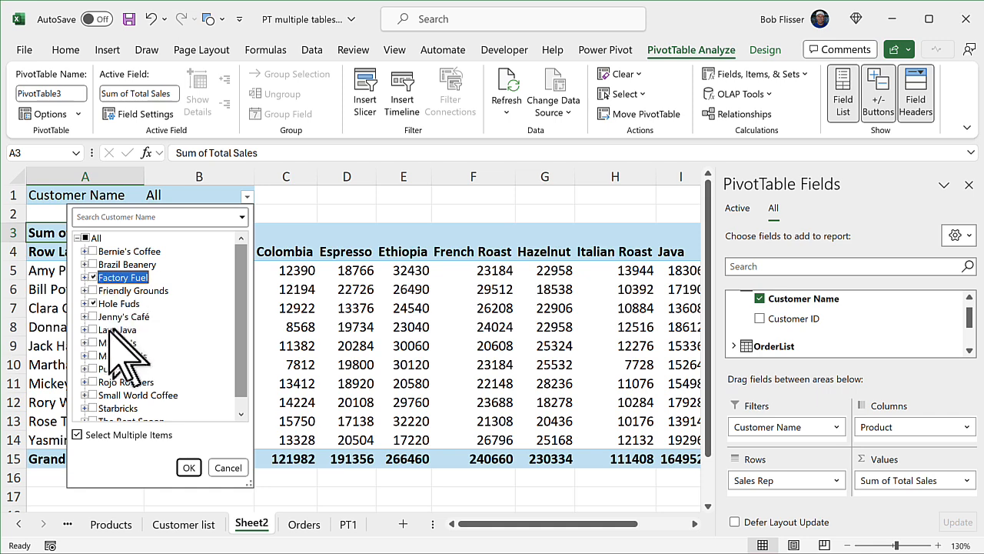
pyautogui.click(92, 342)
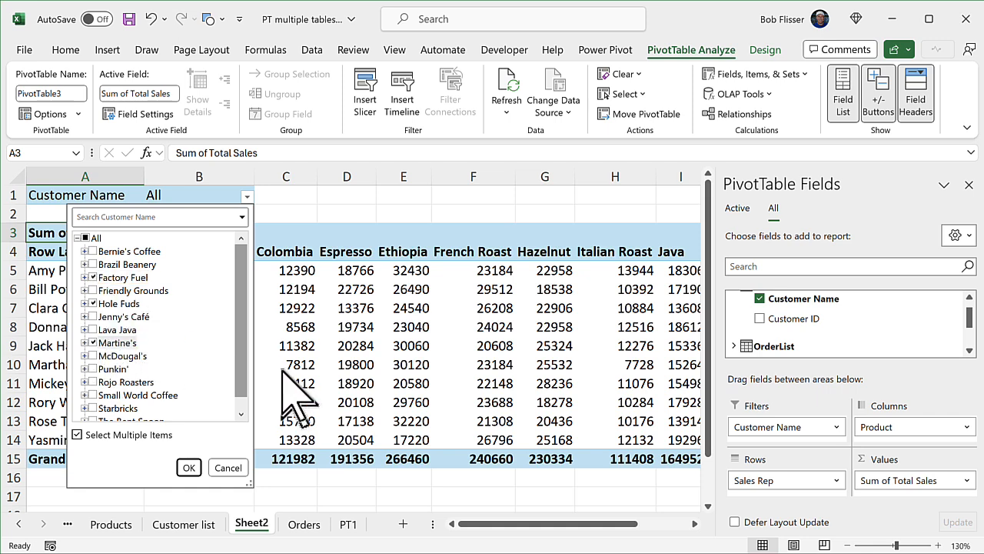
pyautogui.click(188, 467)
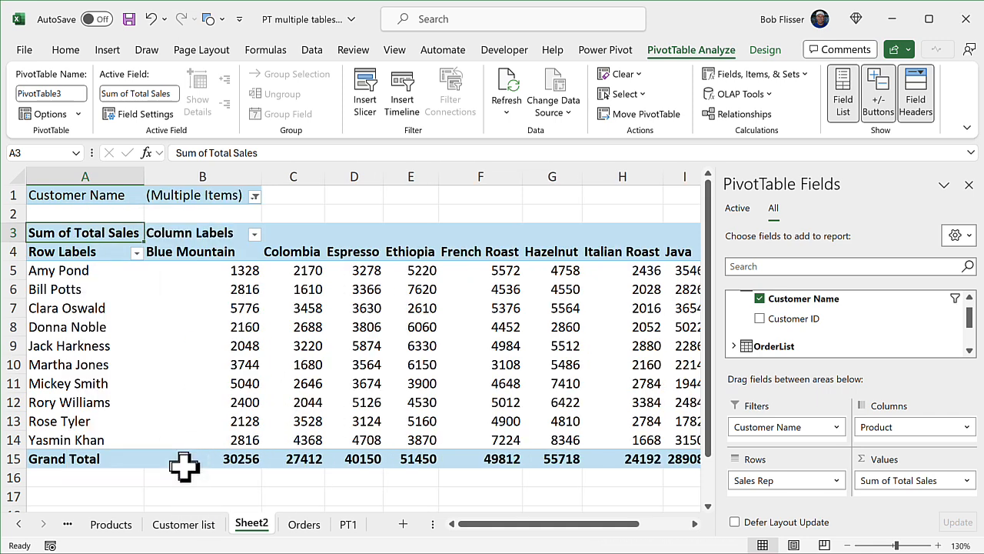
# Remove Hole Fuds and Factory Fuel from the Customer Name filter, keeping only Martine's.
pyautogui.click(254, 195)
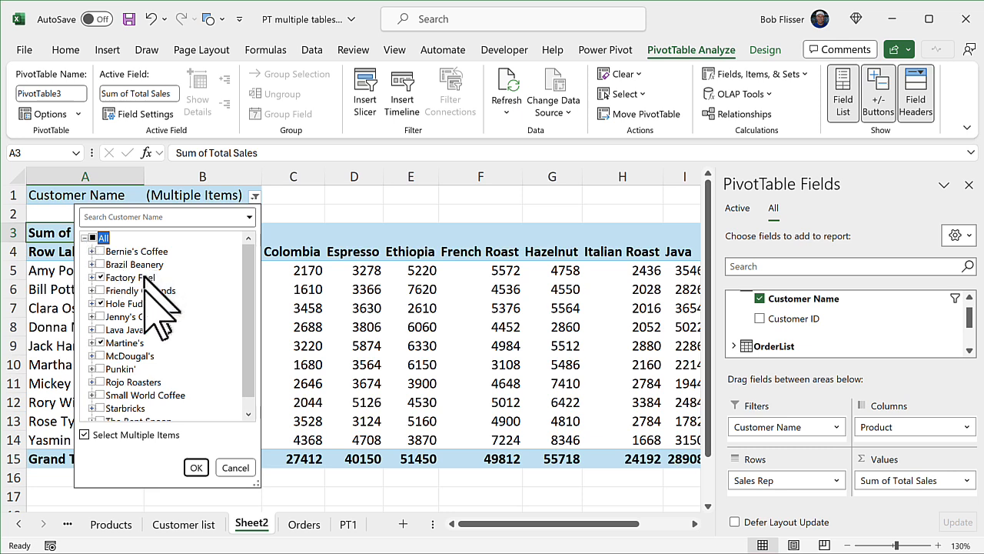
pyautogui.click(99, 303)
pyautogui.click(99, 277)
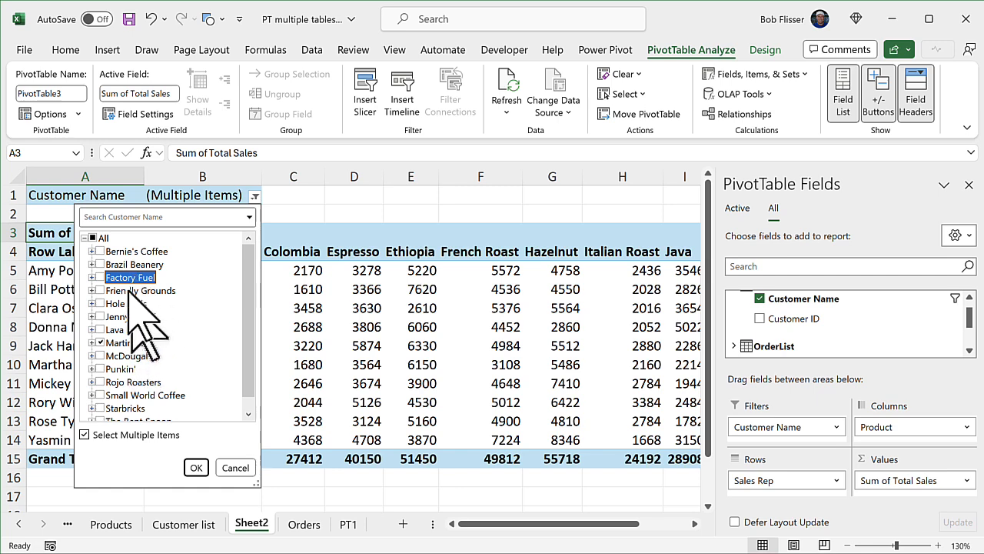
pyautogui.click(196, 467)
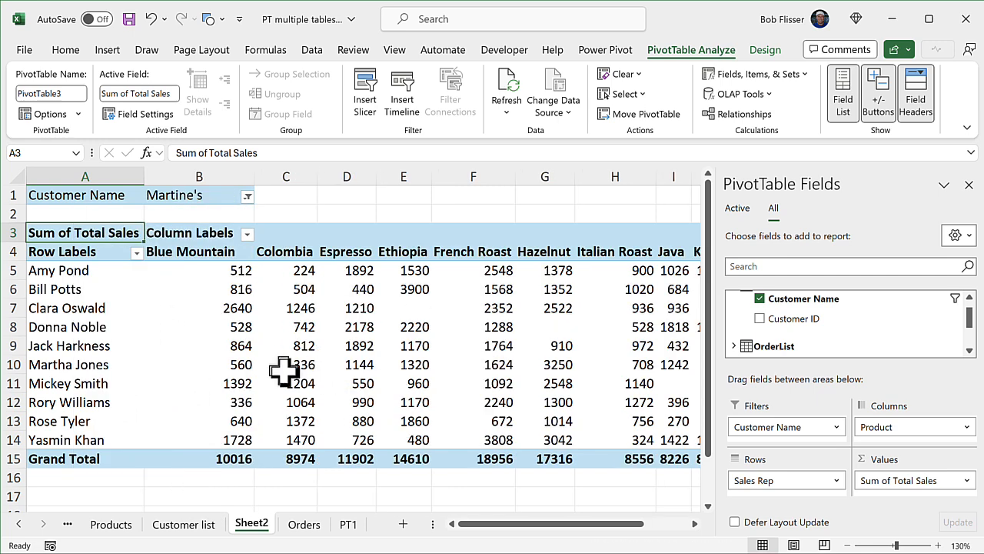
pyautogui.moveTo(284, 370)
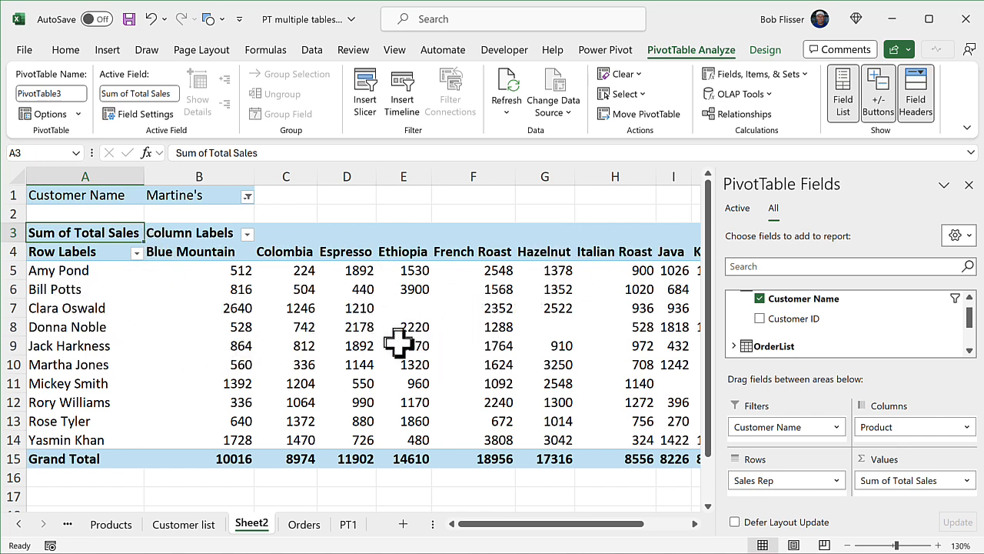
pyautogui.moveTo(386, 343)
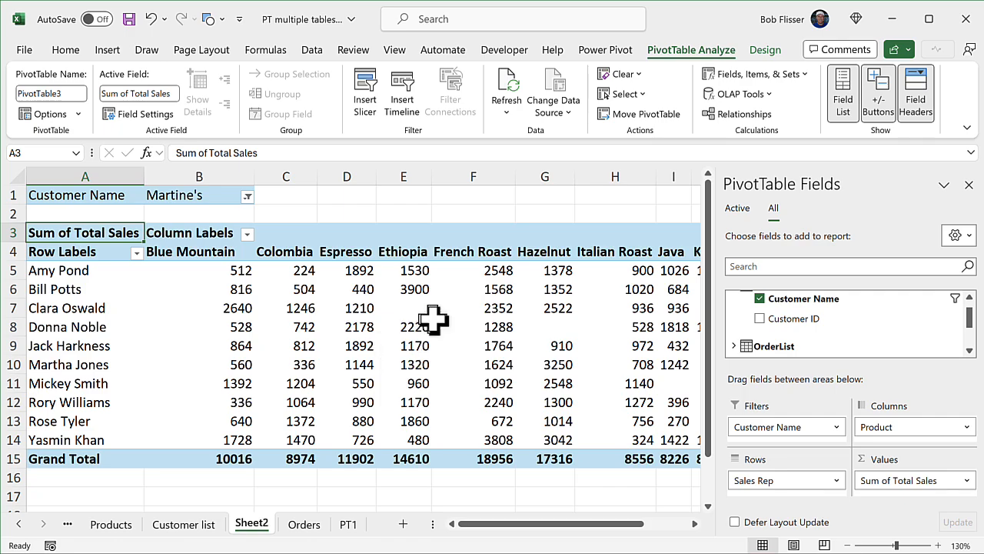